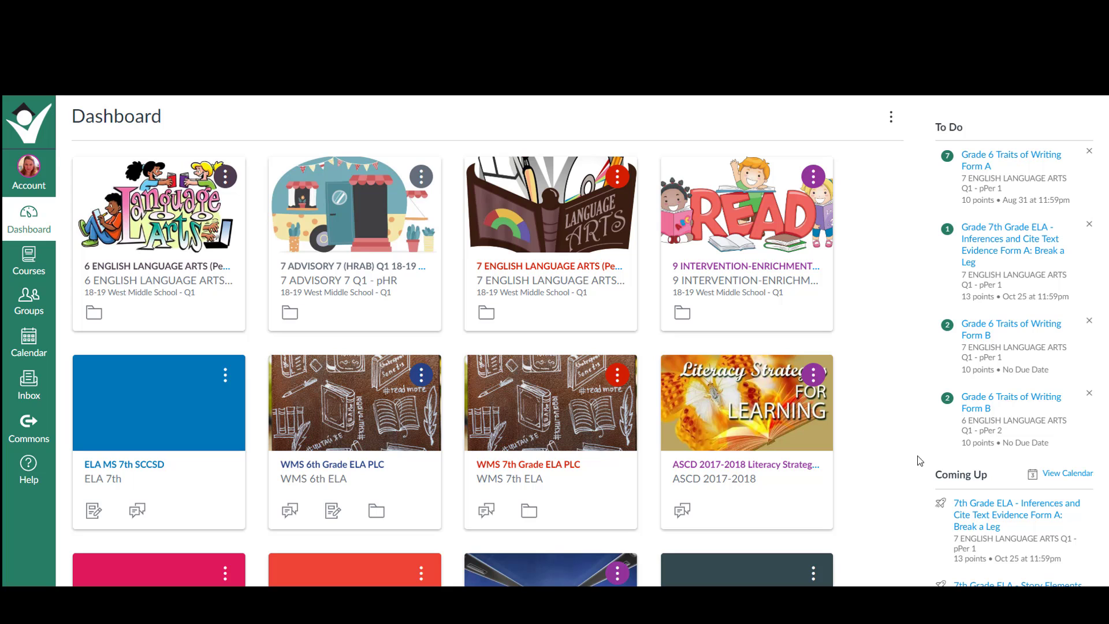
Step: Open the All Courses page listing every Q1 and Q2 course with its term and published status
scroll(902, 468, down, 3)
scroll(902, 468, down, 3)
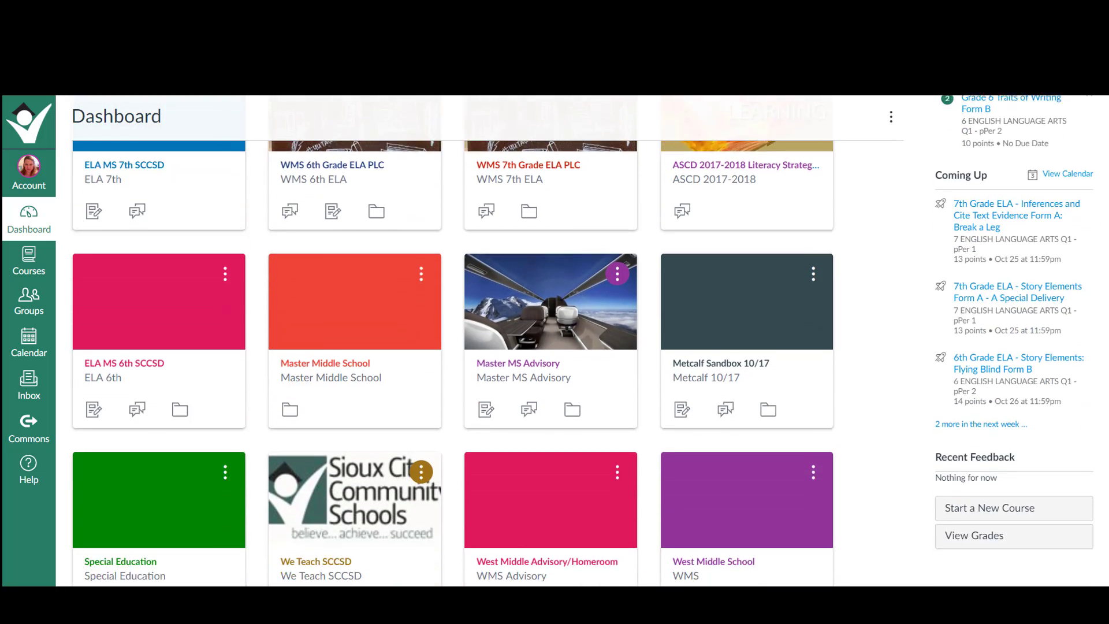
scroll(902, 468, up, 6)
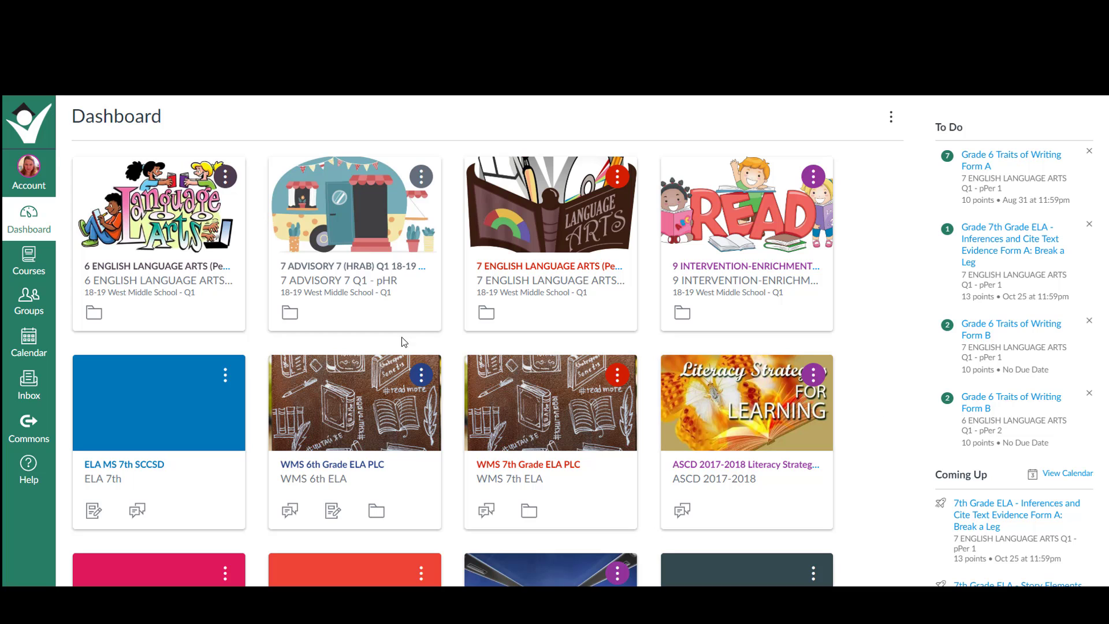
click(26, 267)
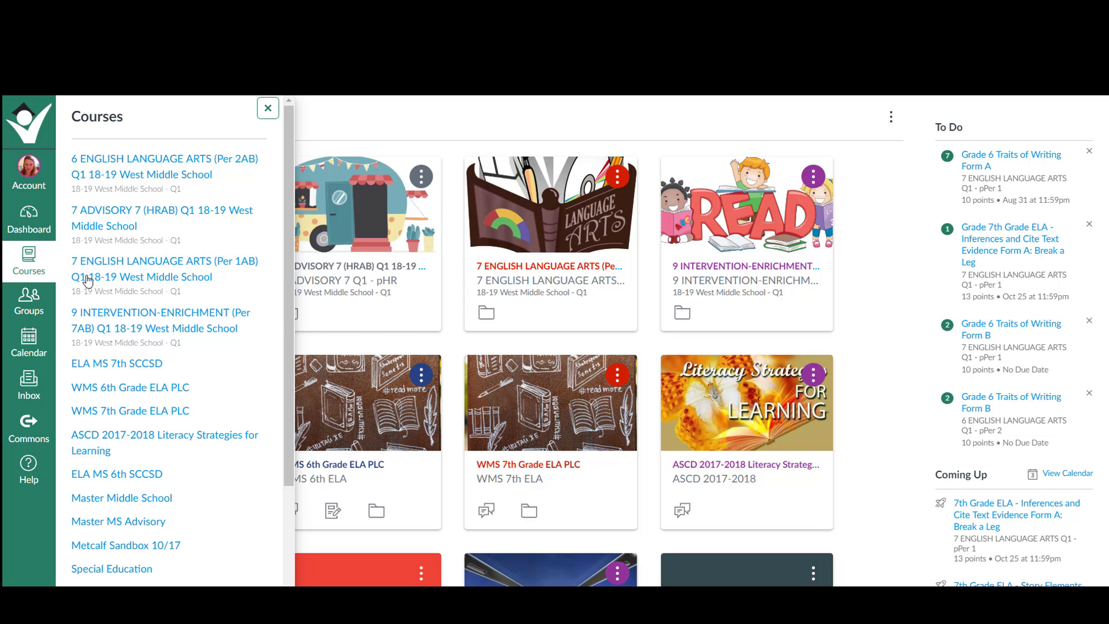
scroll(269, 358, down, 3)
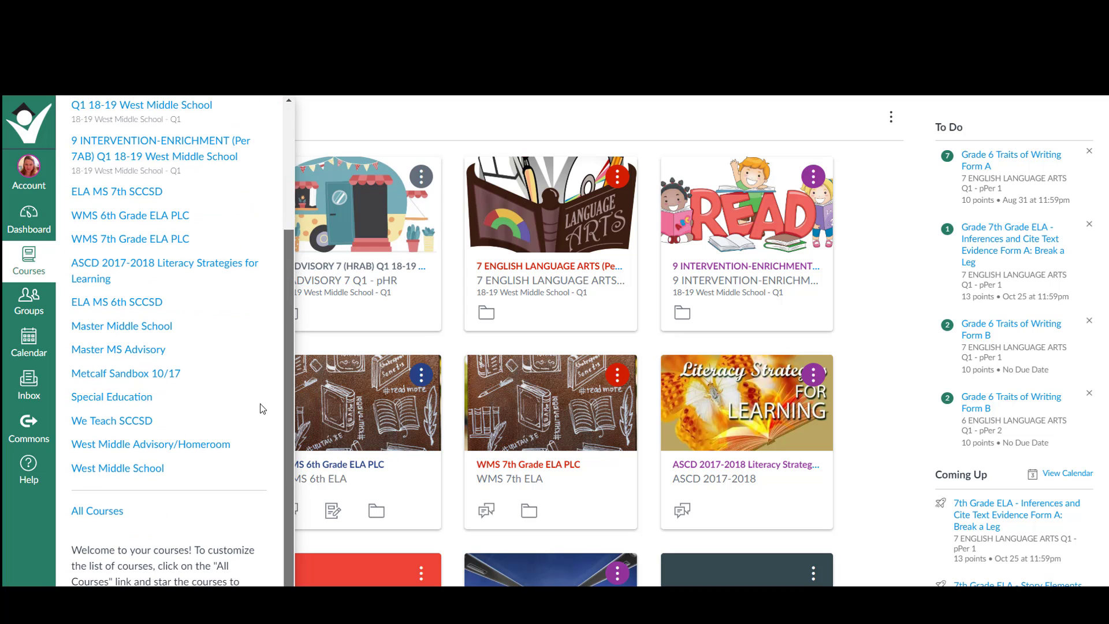
click(107, 513)
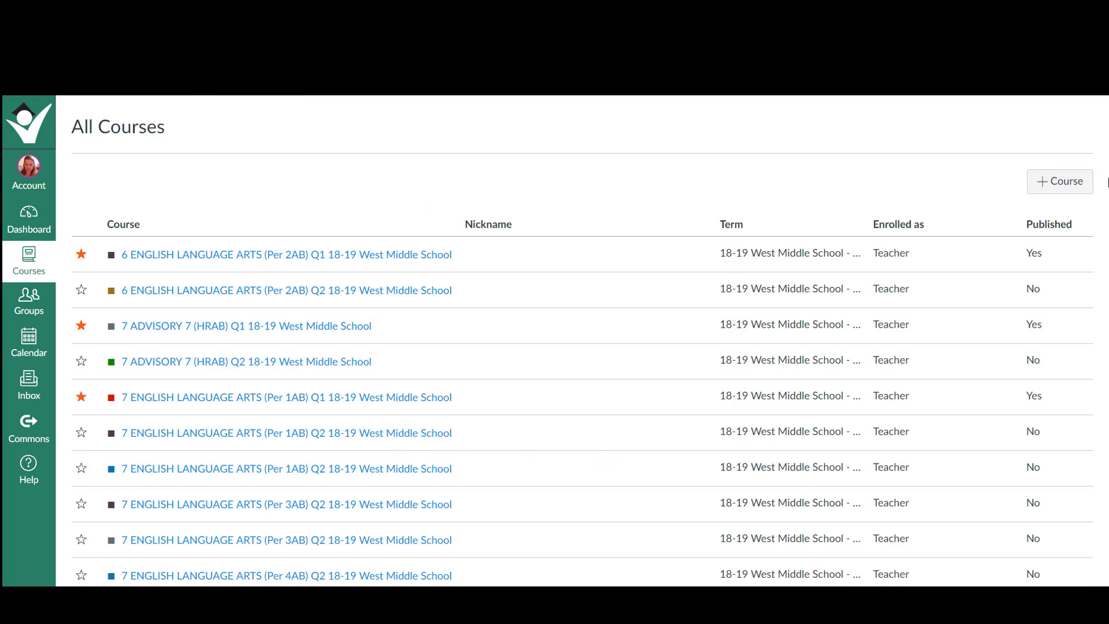
Step: Star the Per 1AB, 3AB, 4AB, 6AB Q2 ELA courses and 9 INTERVENTION-ENRICHMENT Q2, then return to Dashboard
scroll(554, 214, down, 4)
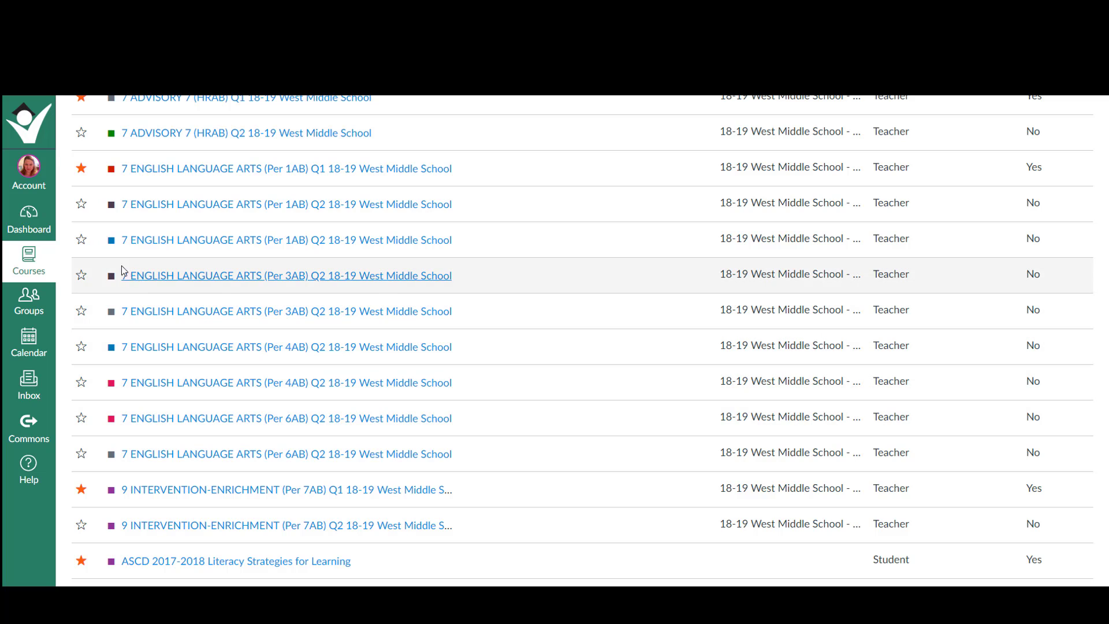
click(81, 205)
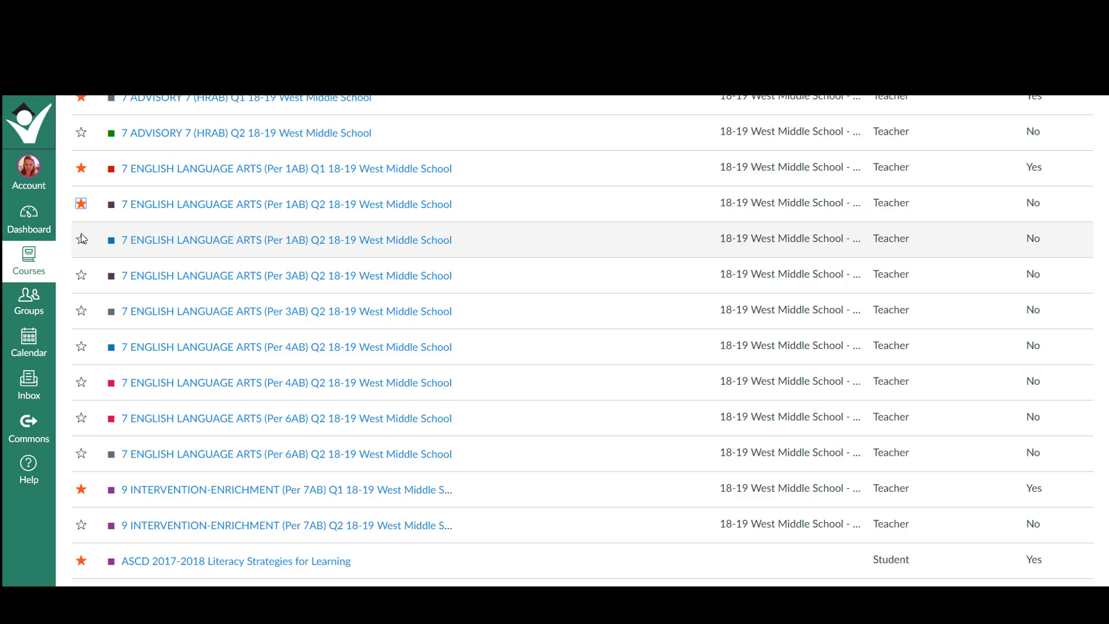
click(82, 240)
click(81, 276)
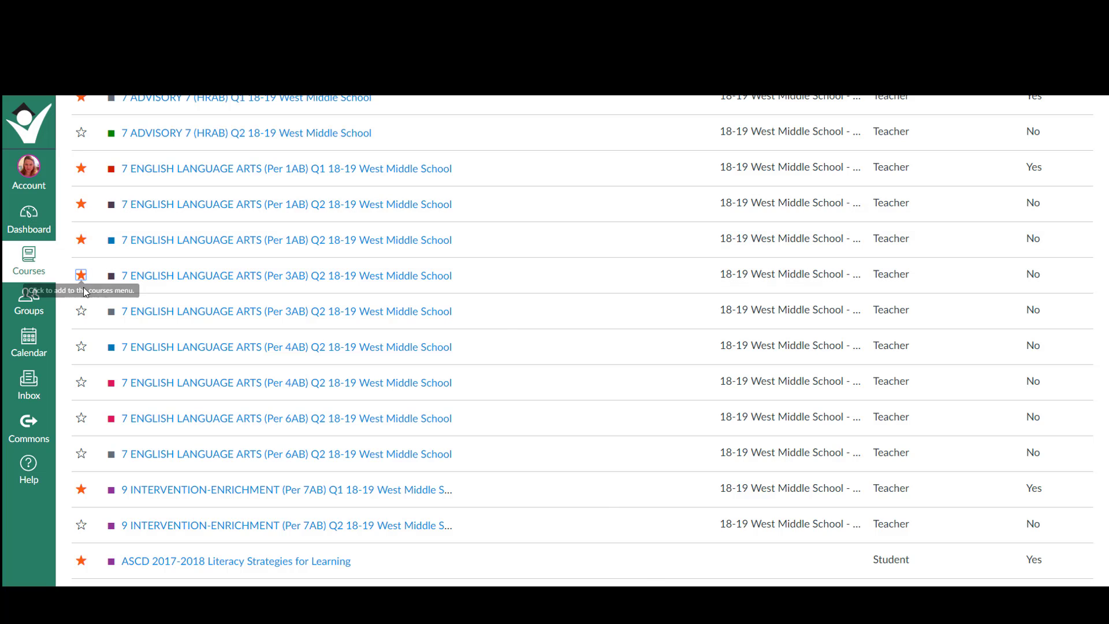
click(81, 311)
click(81, 347)
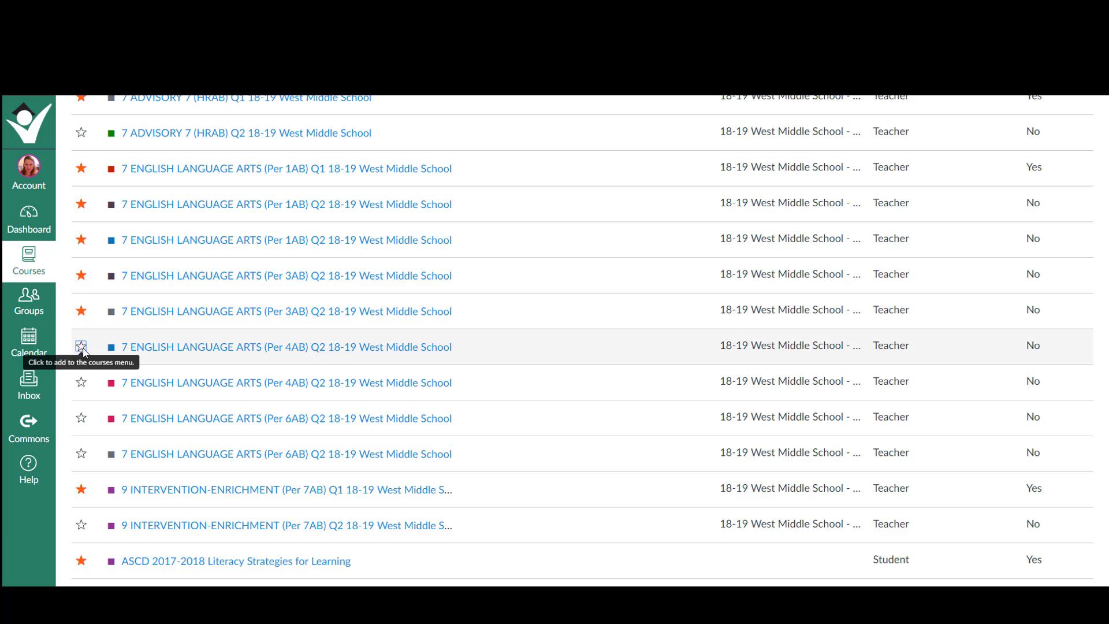
click(81, 382)
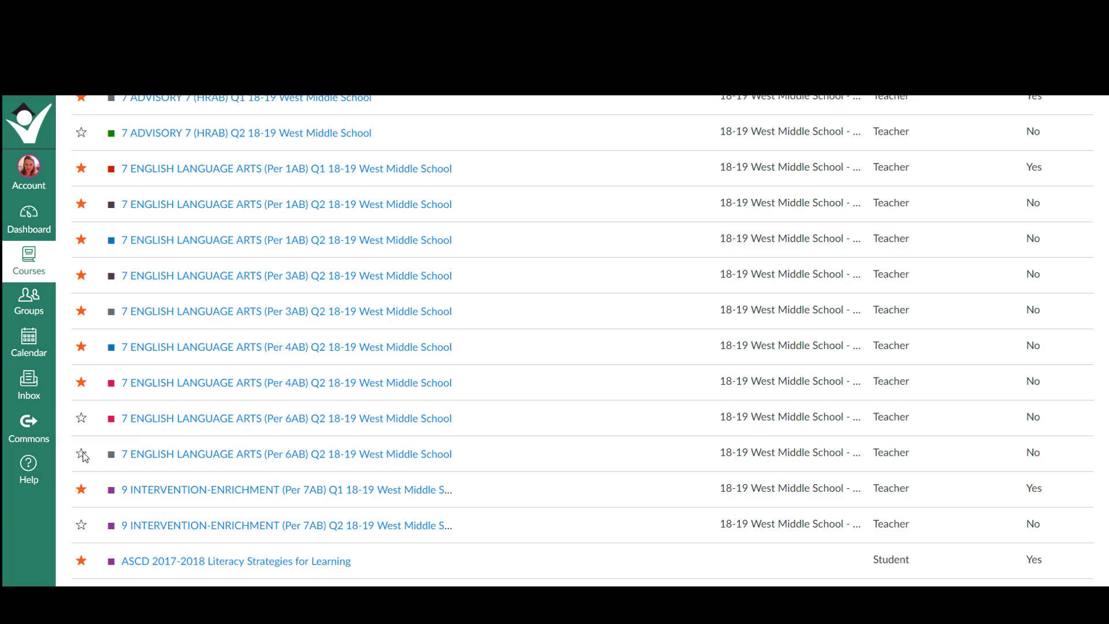
click(81, 419)
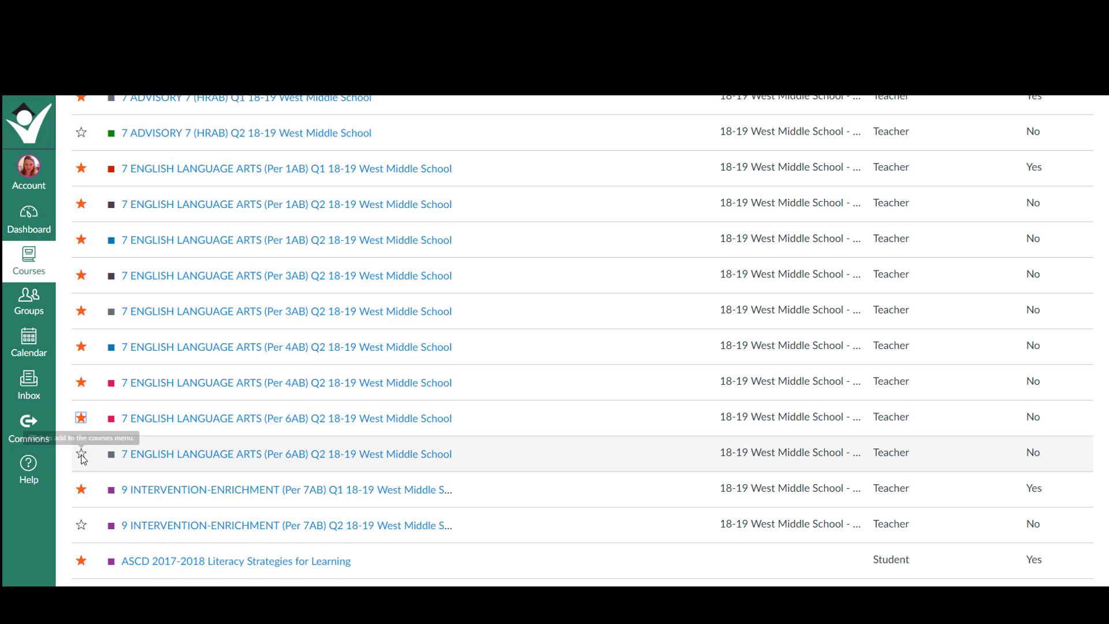
click(82, 453)
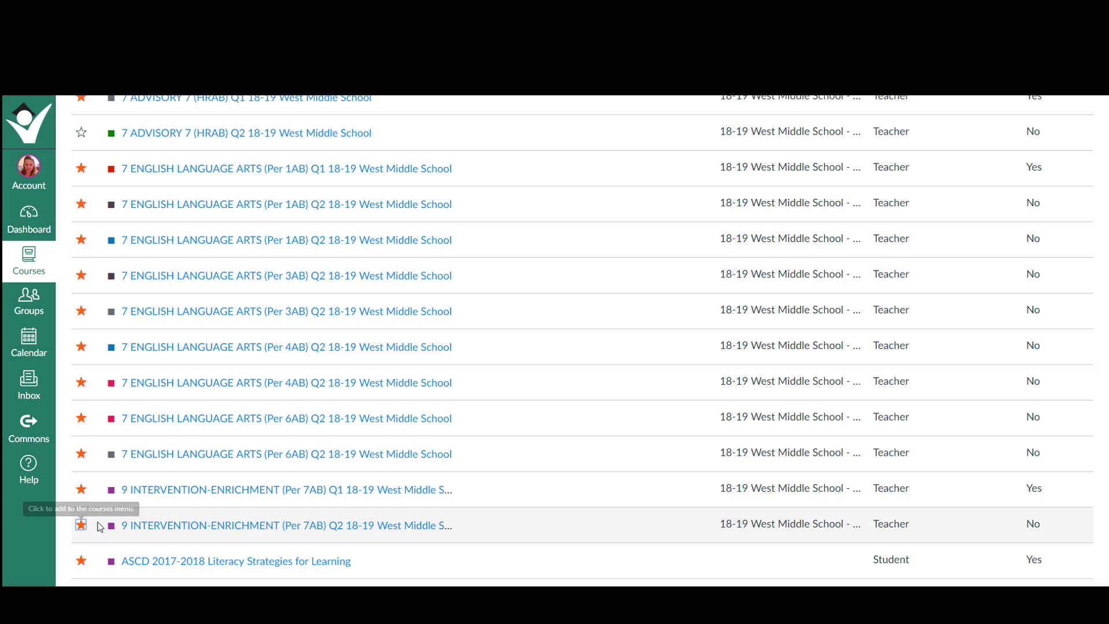
click(81, 525)
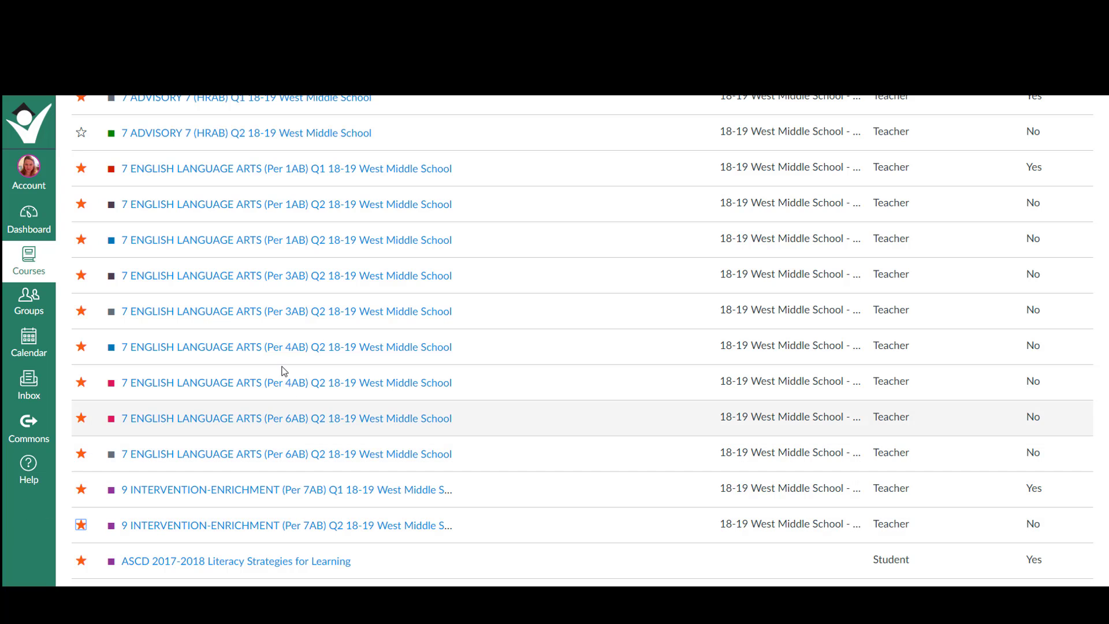
click(27, 214)
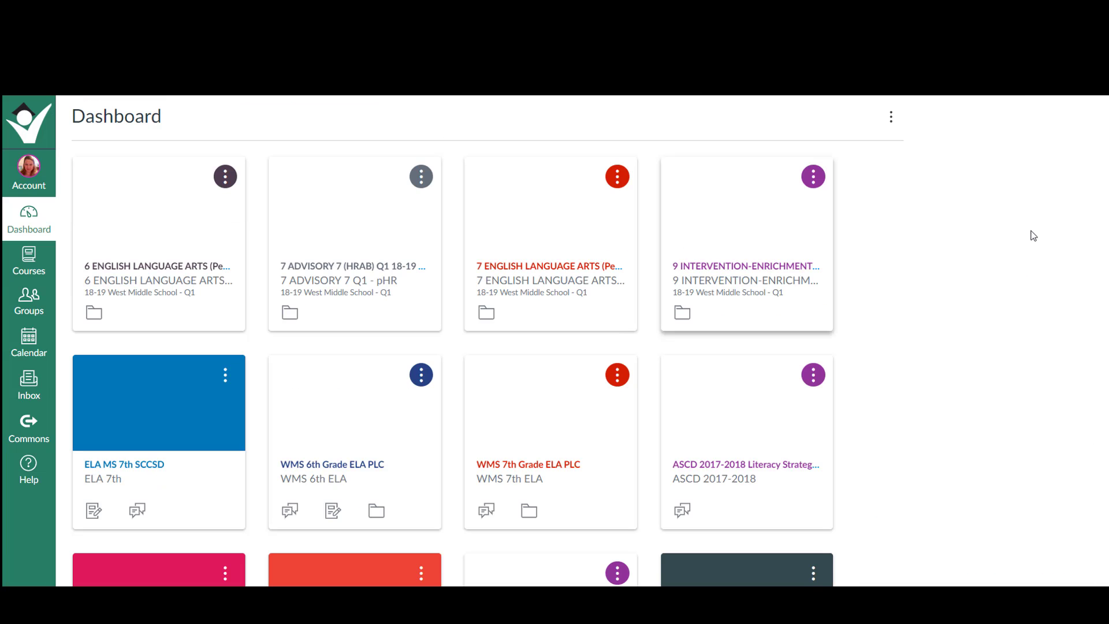
scroll(609, 244, down, 1)
scroll(1104, 491, down, 5)
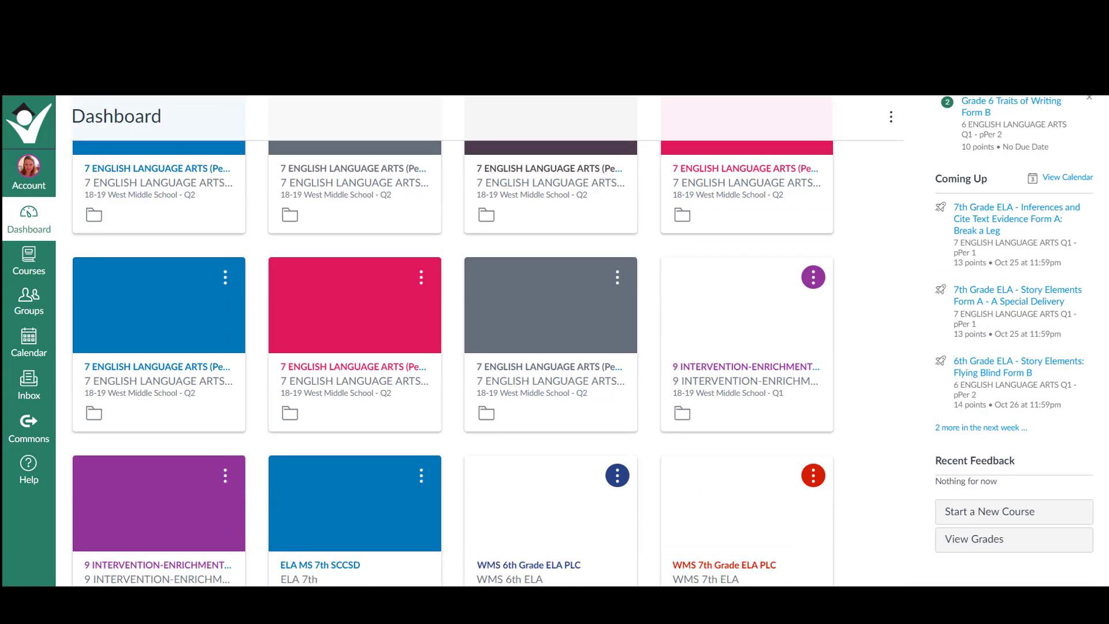
scroll(1105, 491, down, 3)
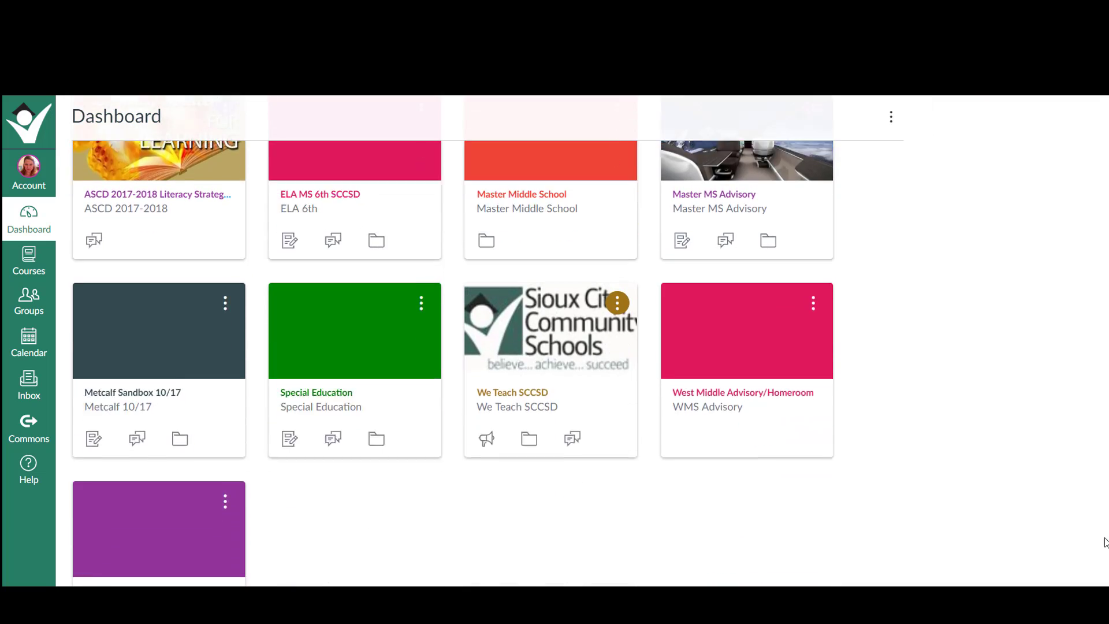
scroll(1104, 546, up, 8)
scroll(1098, 312, up, 4)
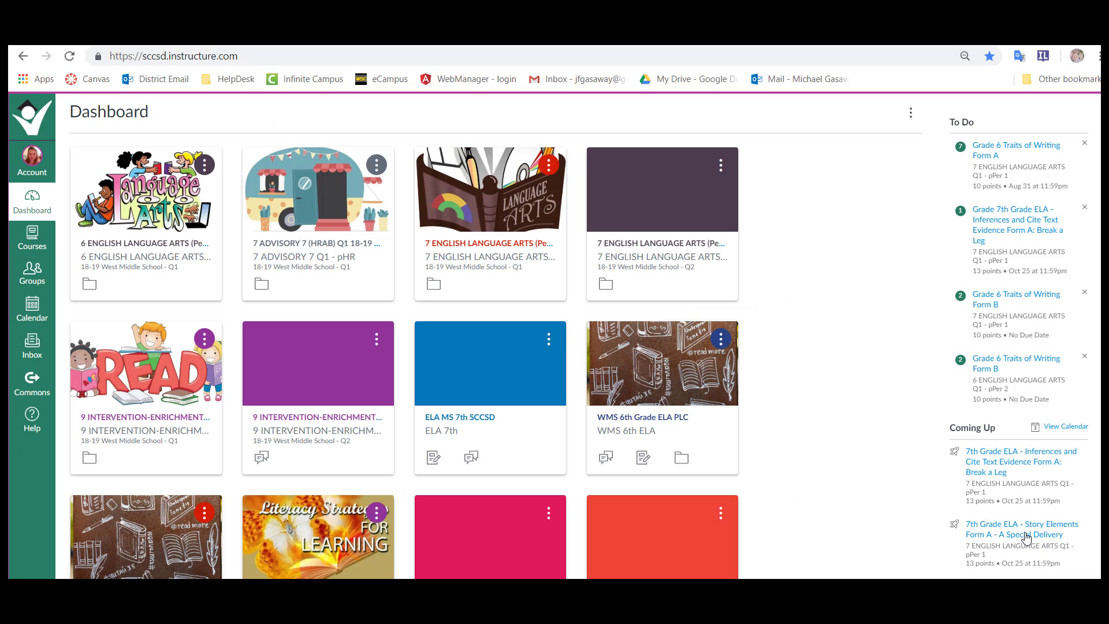
Step: Open 7 ENGLISH LANGUAGE ARTS (Per 1AB) Q2 and copy the course number at the end of its URL
click(659, 263)
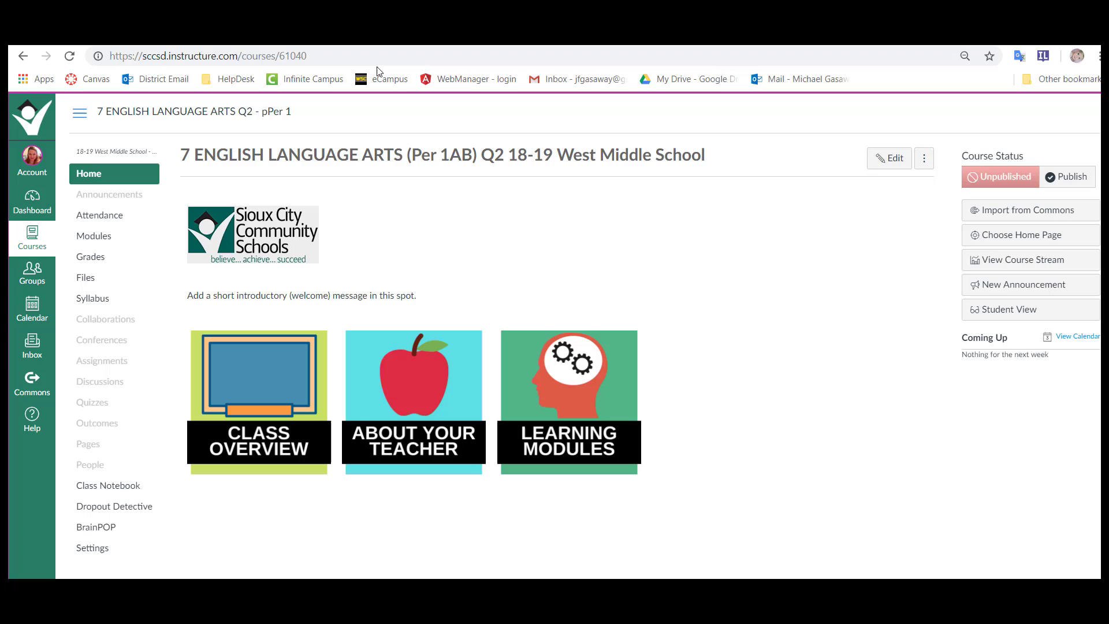
click(326, 56)
drag(306, 56, 281, 55)
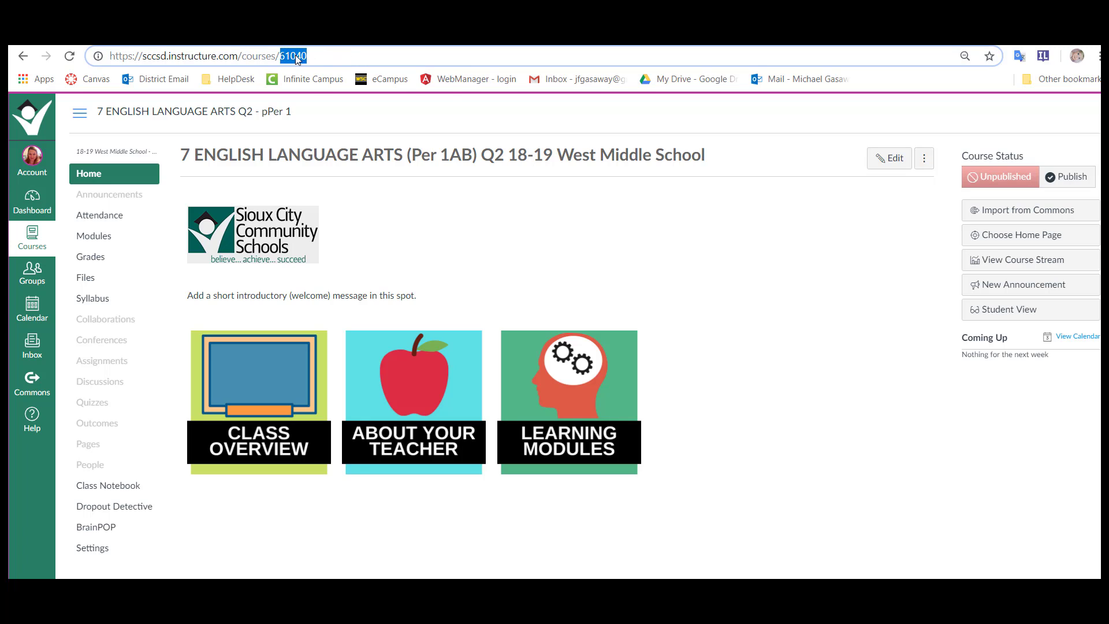
right_click(298, 59)
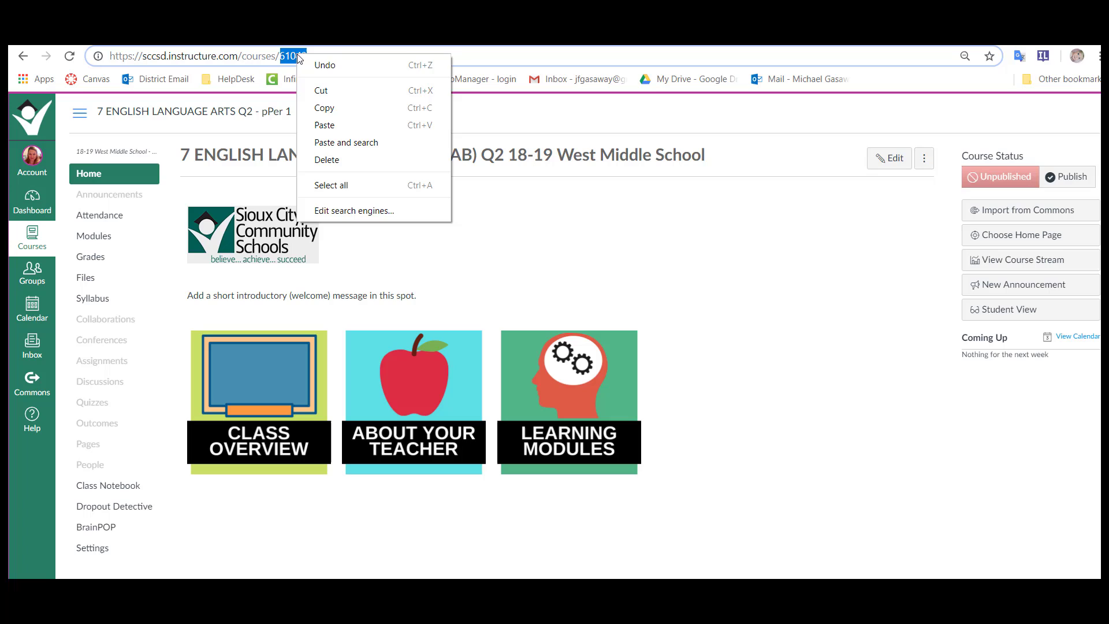
click(322, 107)
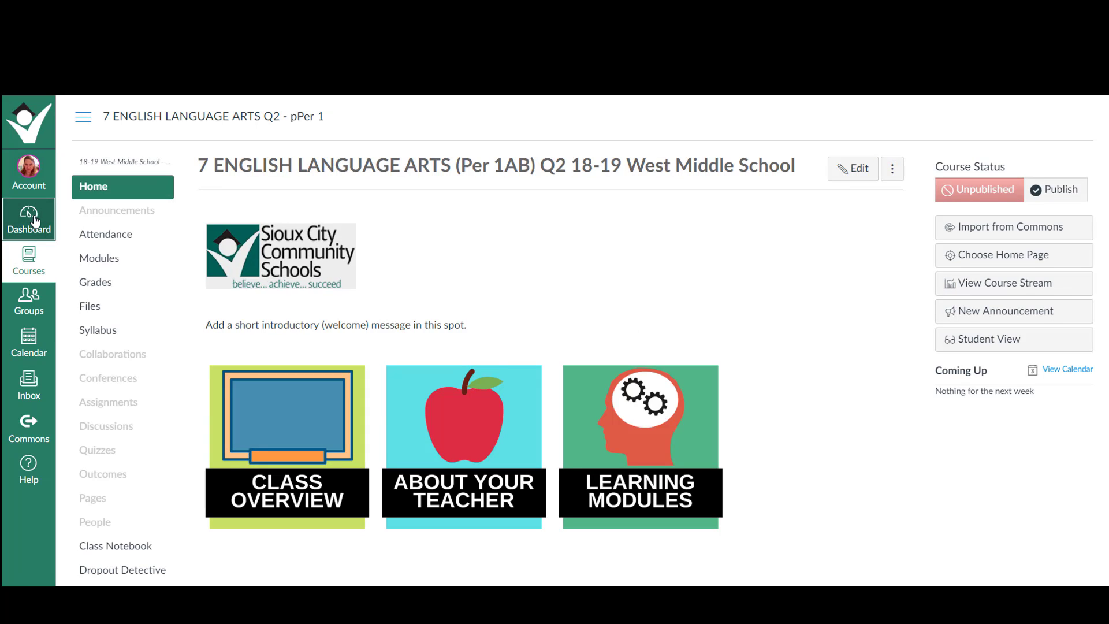
click(36, 220)
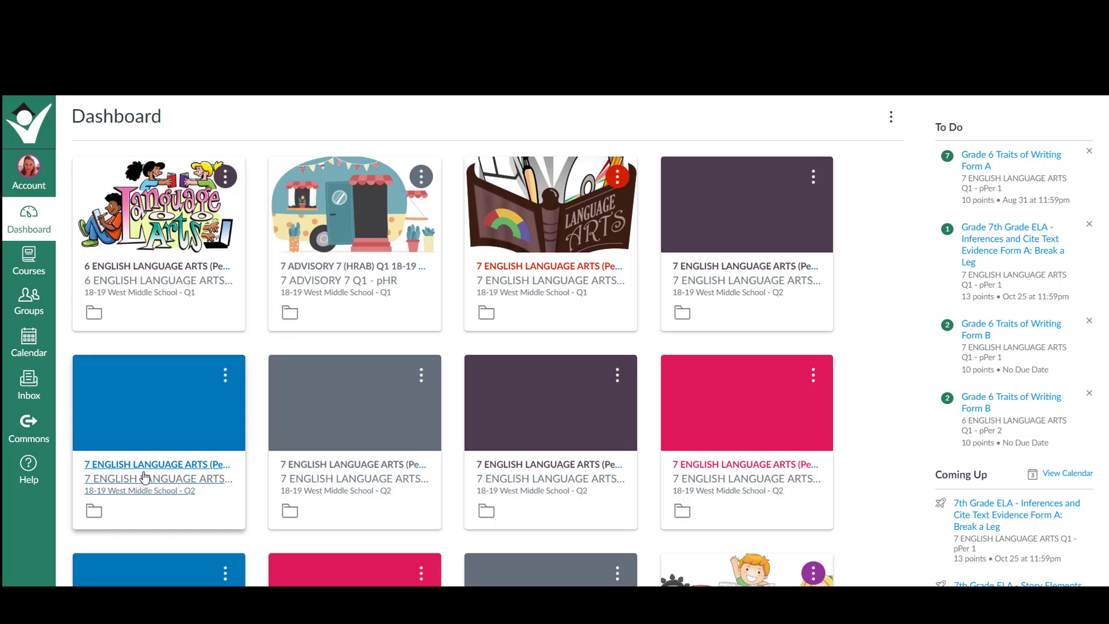
click(225, 433)
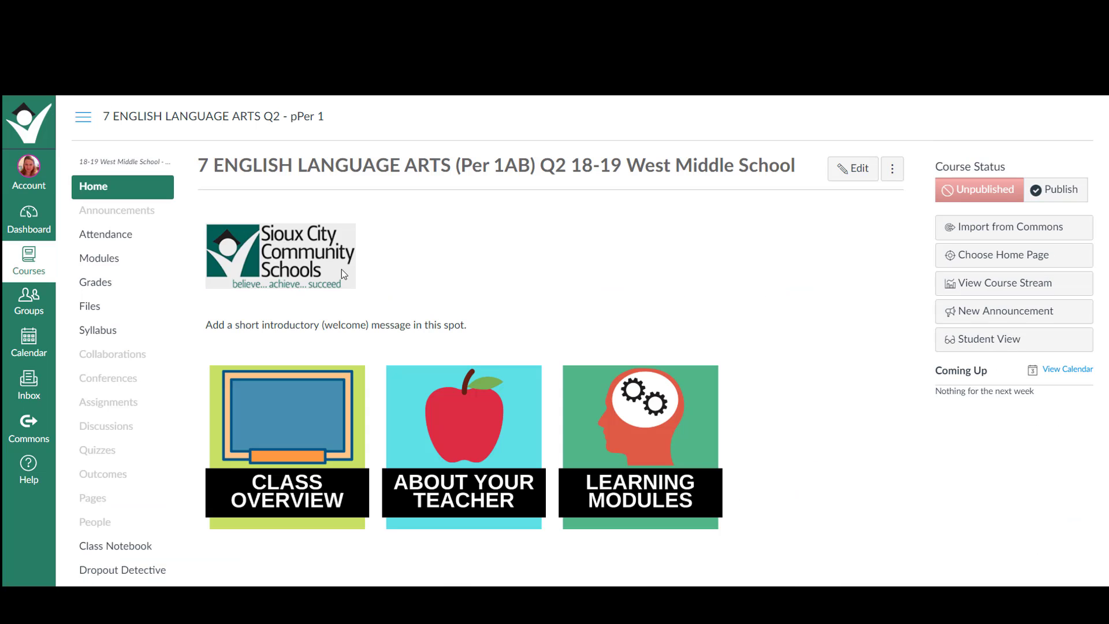
scroll(155, 226, down, 1)
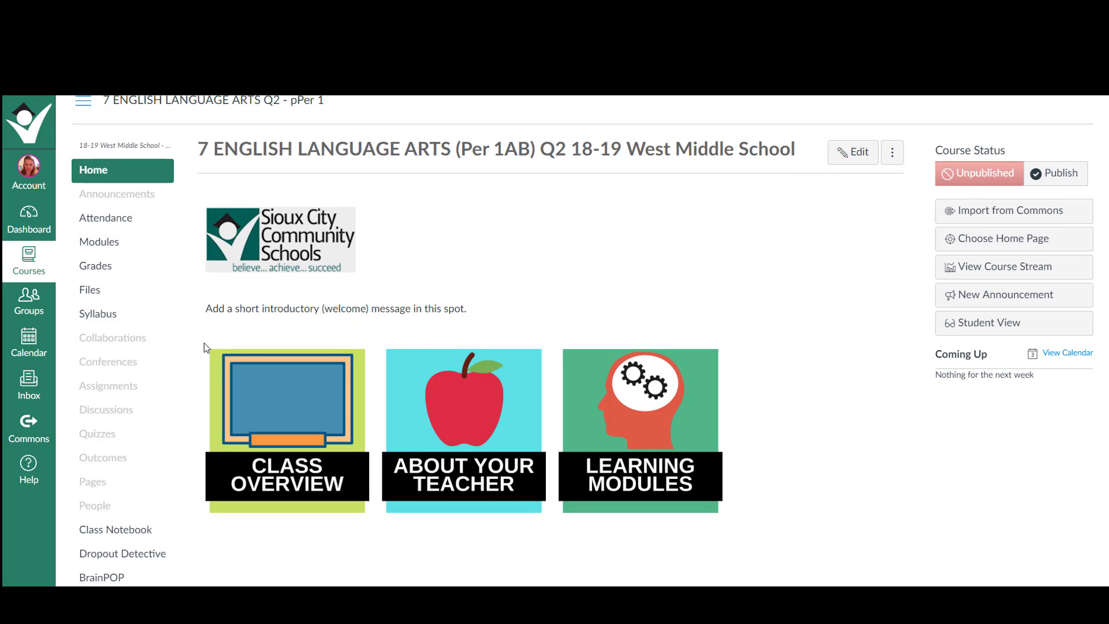
key(ctrl+minus)
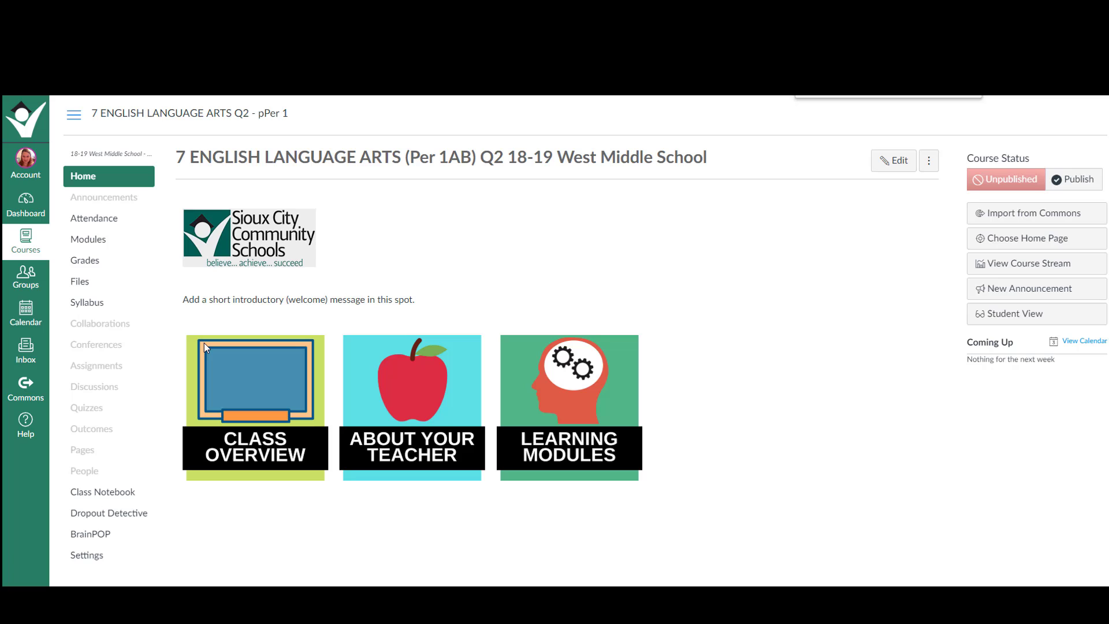
Step: Go to the course's Settings > Sections list and open section Q2 Per 1 - pAB
click(91, 557)
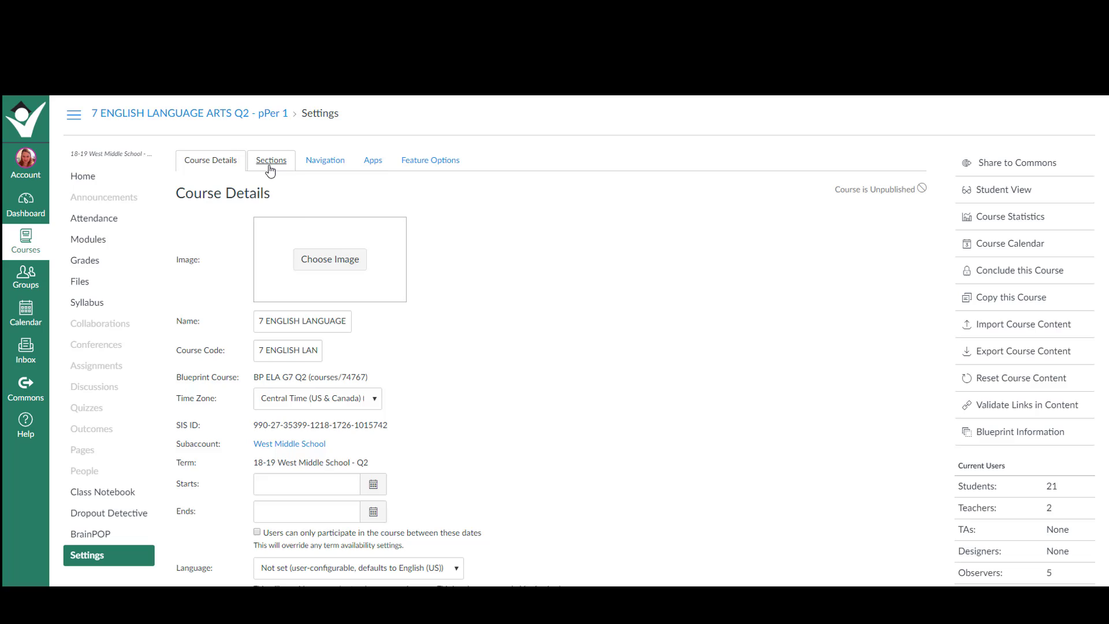
click(270, 164)
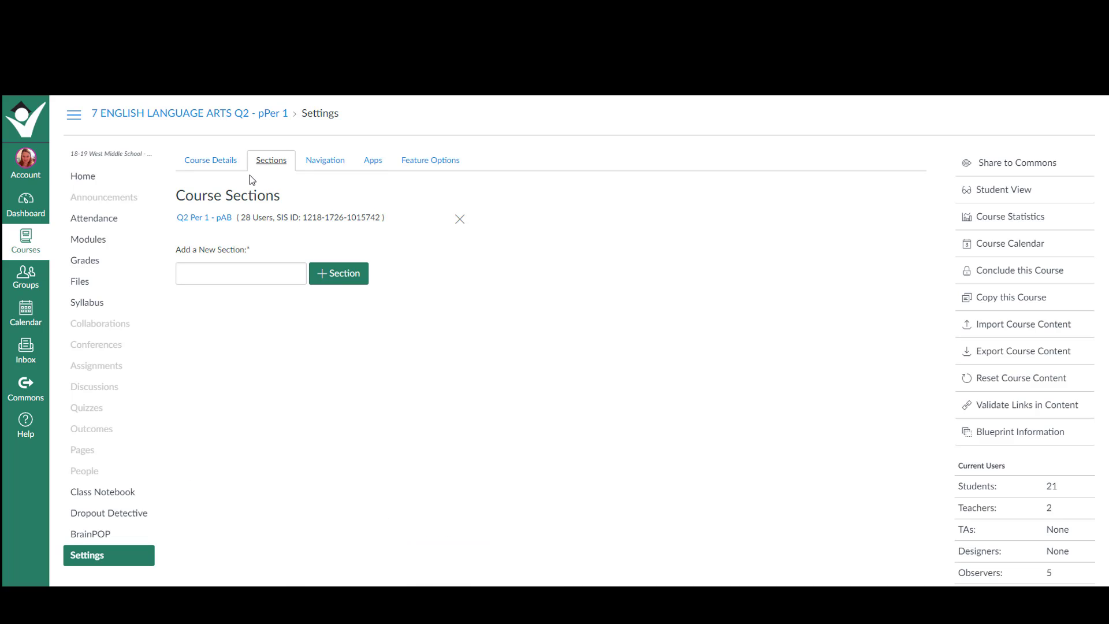
click(198, 223)
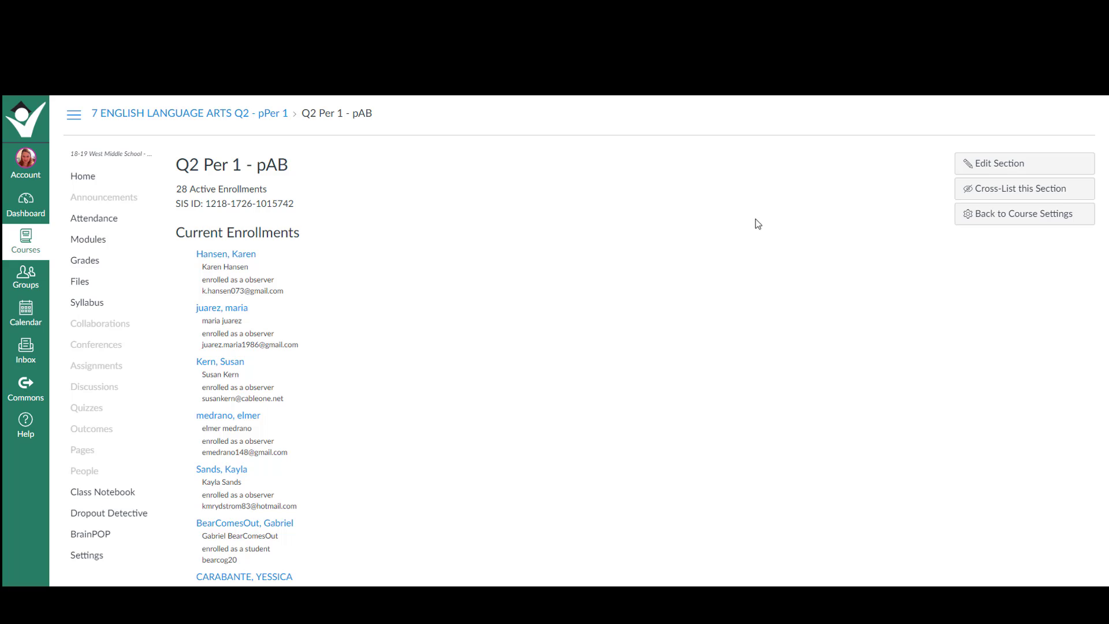
Step: Start cross-listing section Q2 Per 1 - pAB and paste course ID 61040 as the target
click(975, 197)
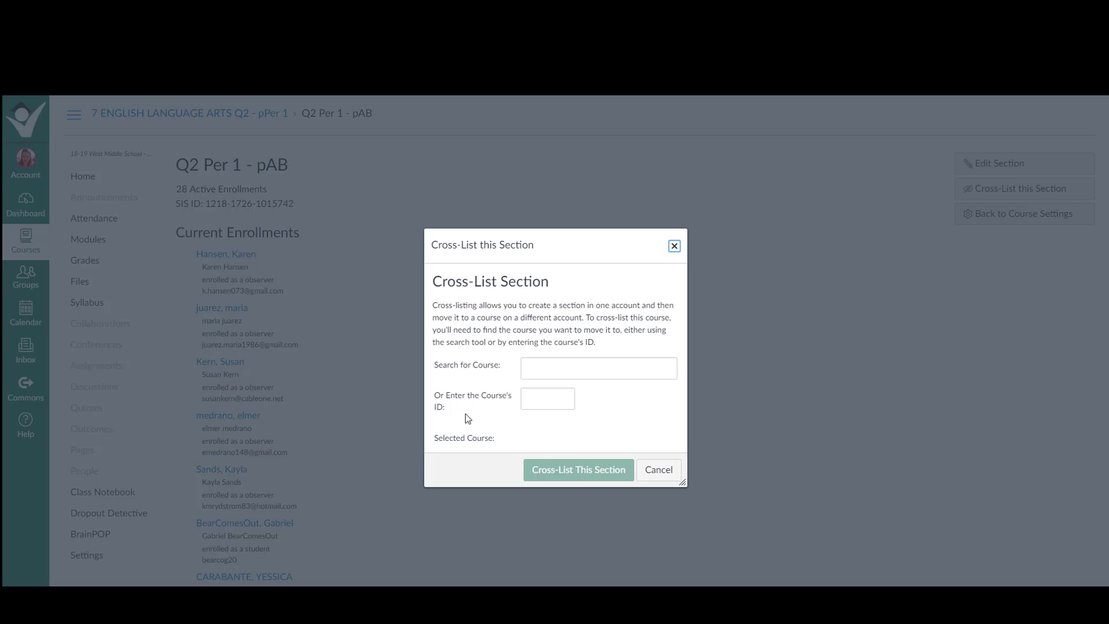
click(528, 401)
right_click(528, 400)
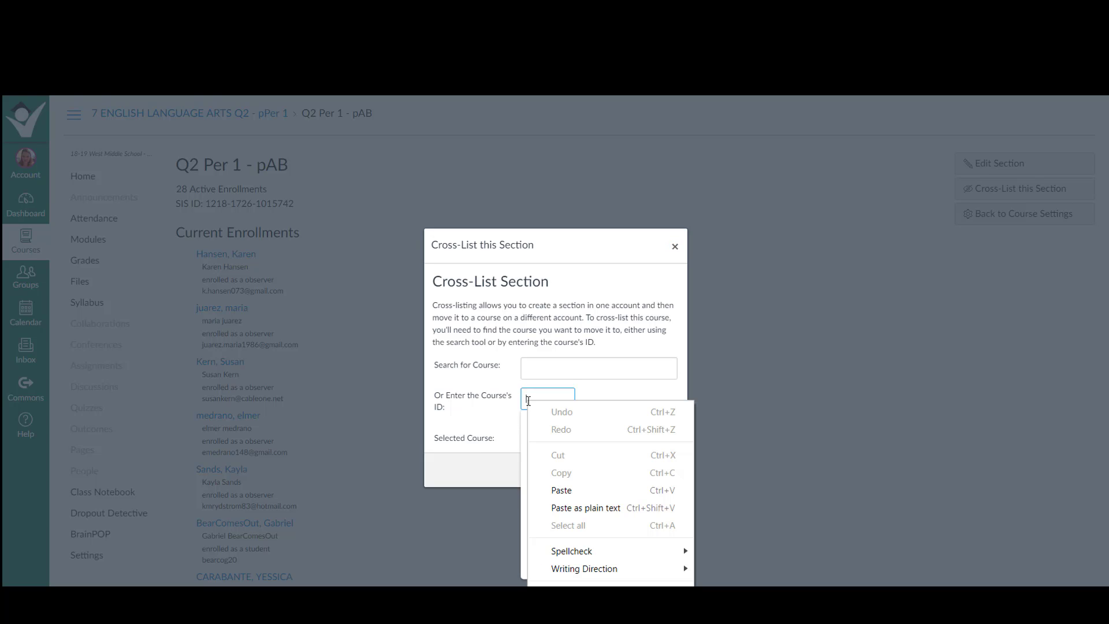
click(563, 490)
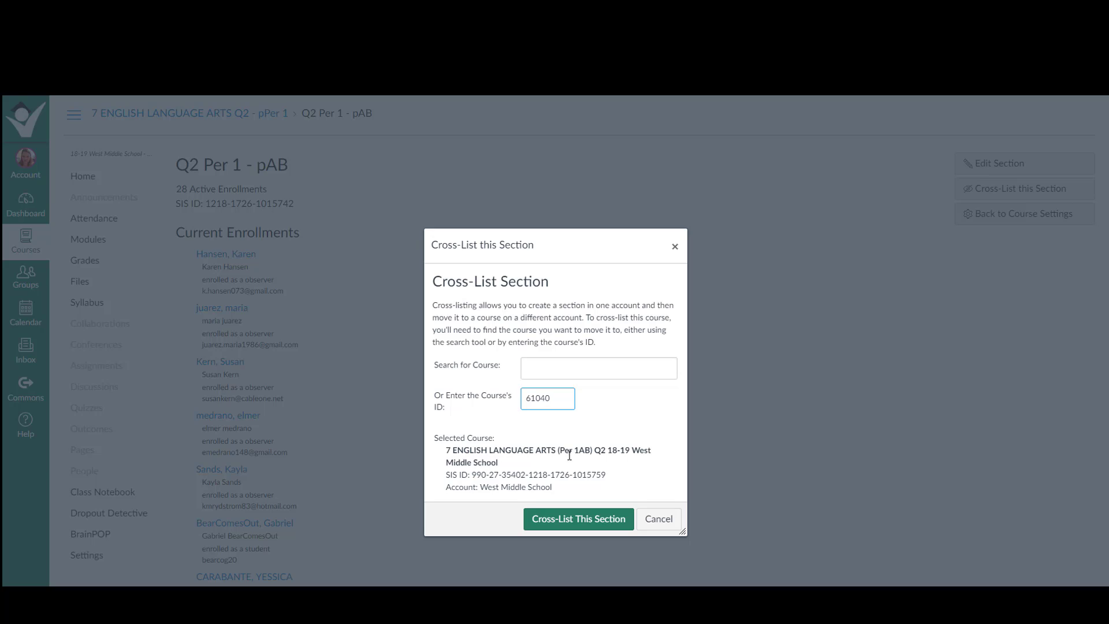
Step: Confirm the cross-list into Per 1AB Q2 and check all 28 enrollments via View More
click(588, 518)
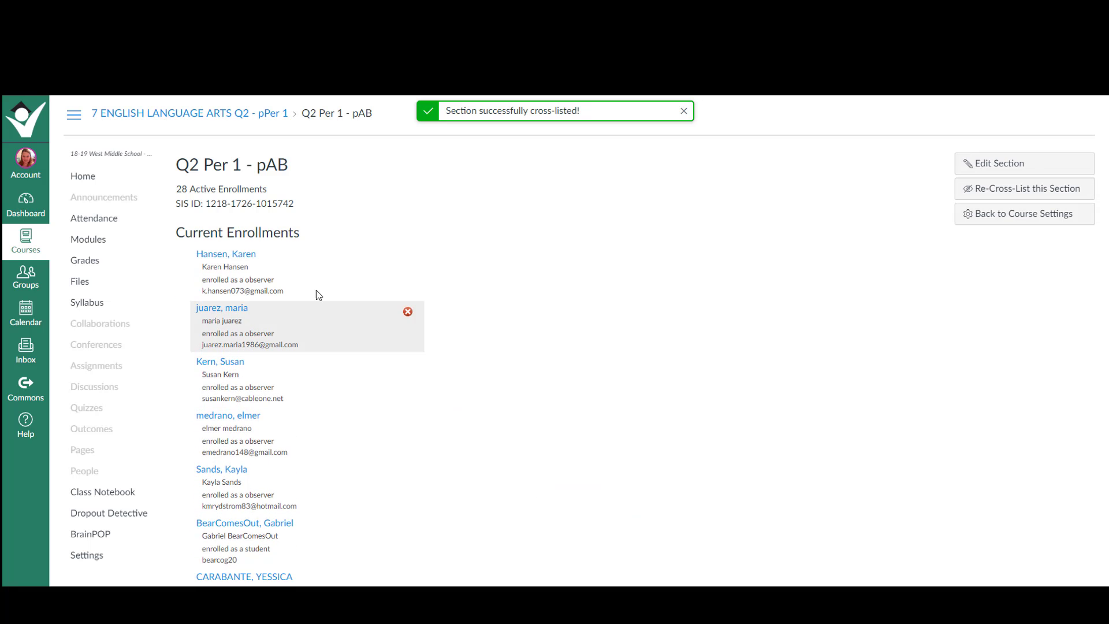
scroll(320, 270, down, 20)
scroll(326, 287, up, 20)
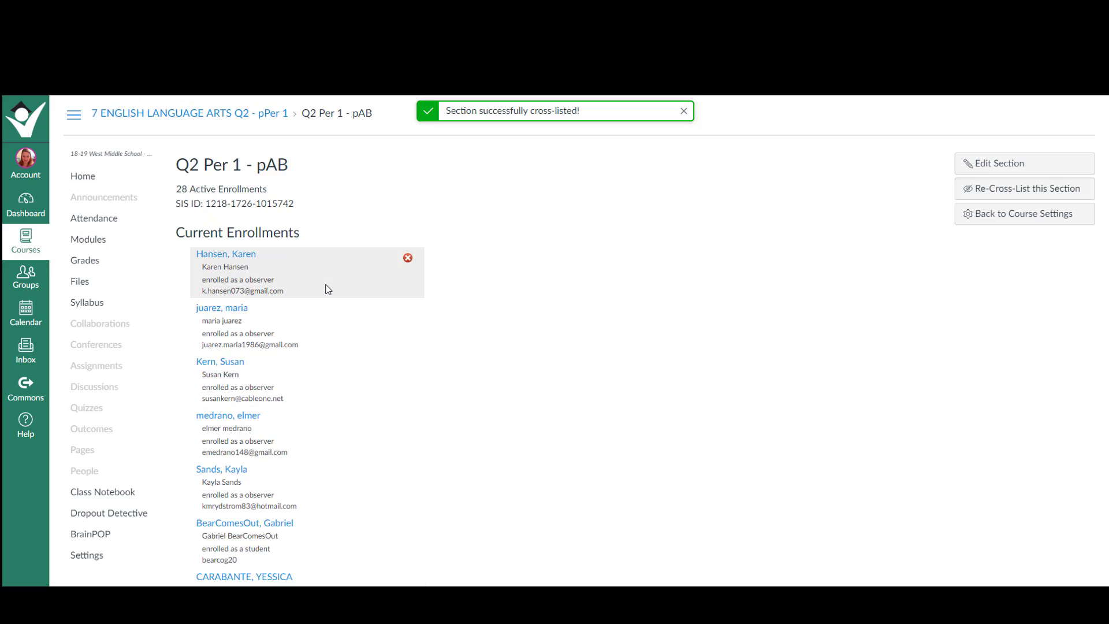
scroll(327, 288, down, 15)
click(209, 486)
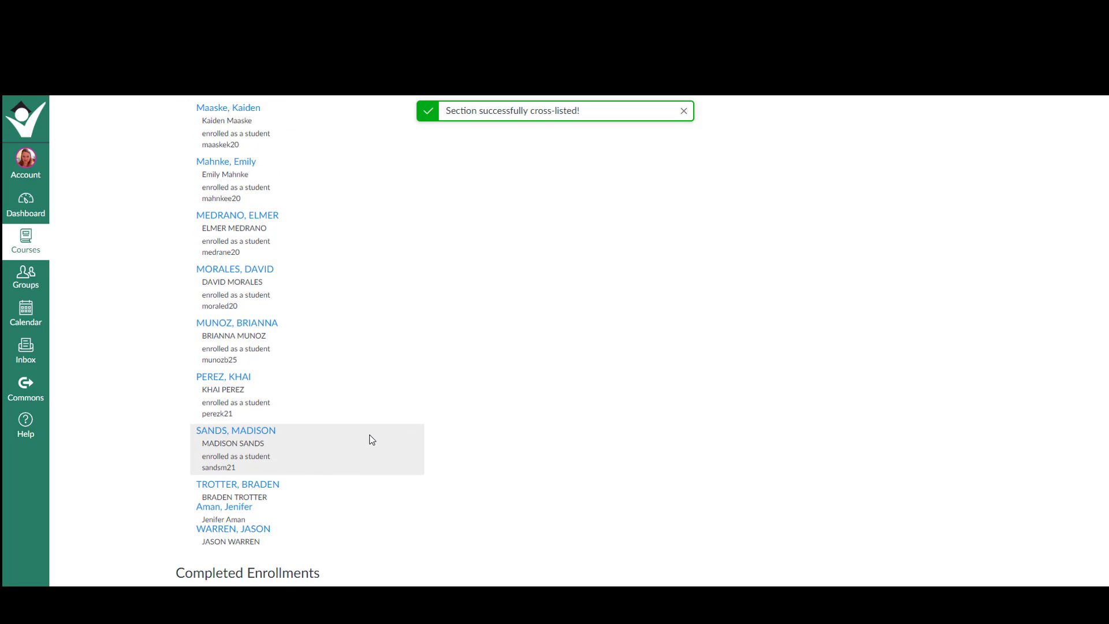
scroll(369, 436, down, 3)
scroll(366, 439, up, 15)
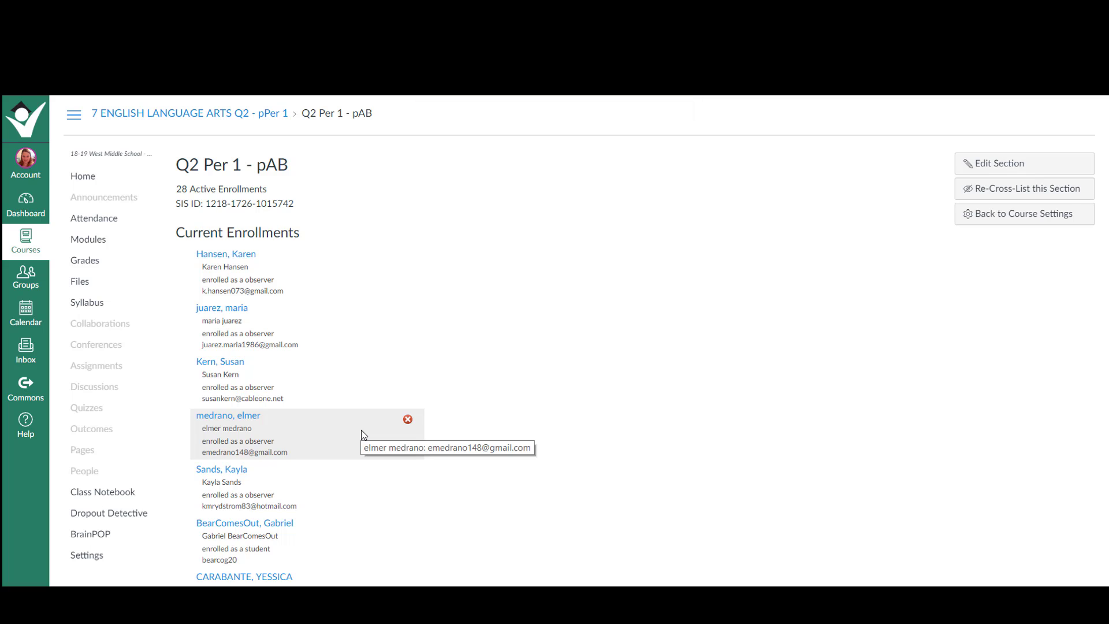
Step: From the Dashboard, open the pPer 3 Q2 course's Q2 Per 3 - pAB section under Settings > Sections
click(17, 211)
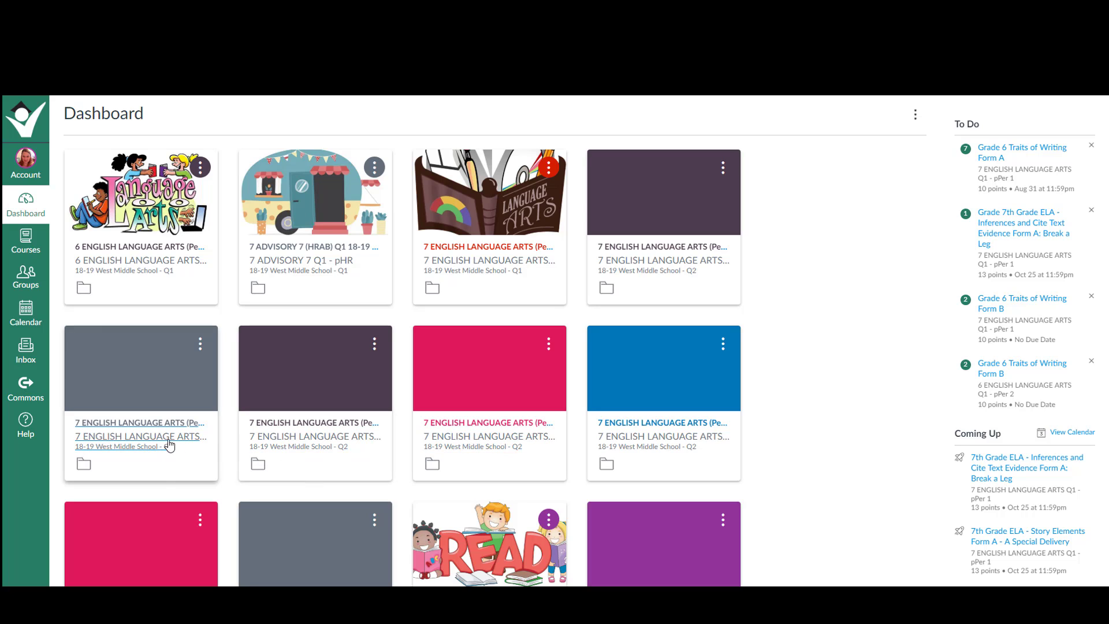
click(137, 443)
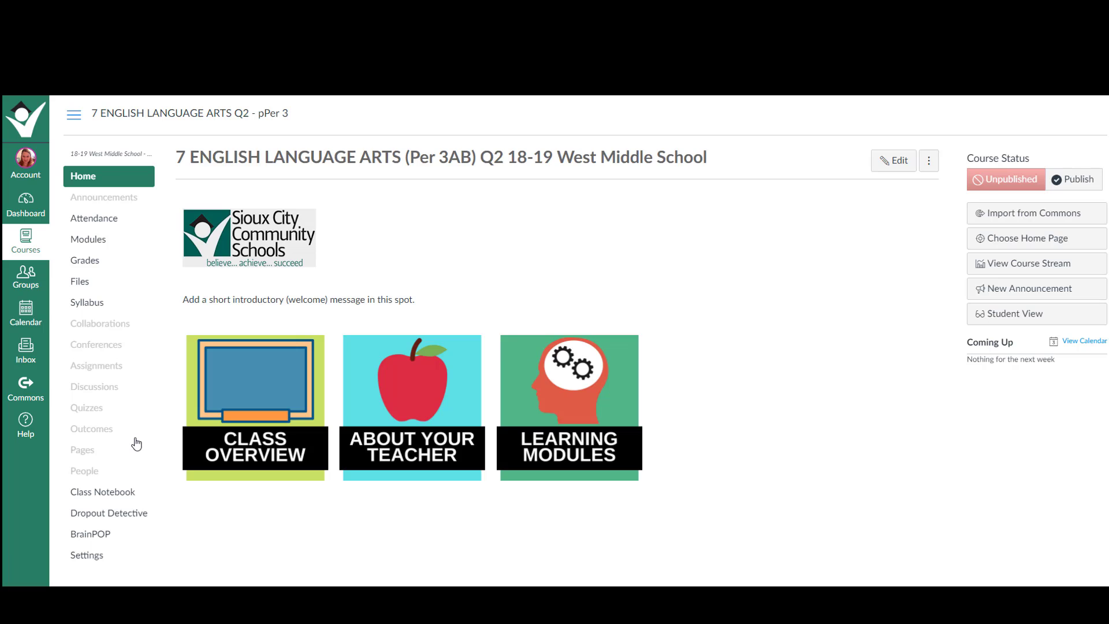
click(89, 559)
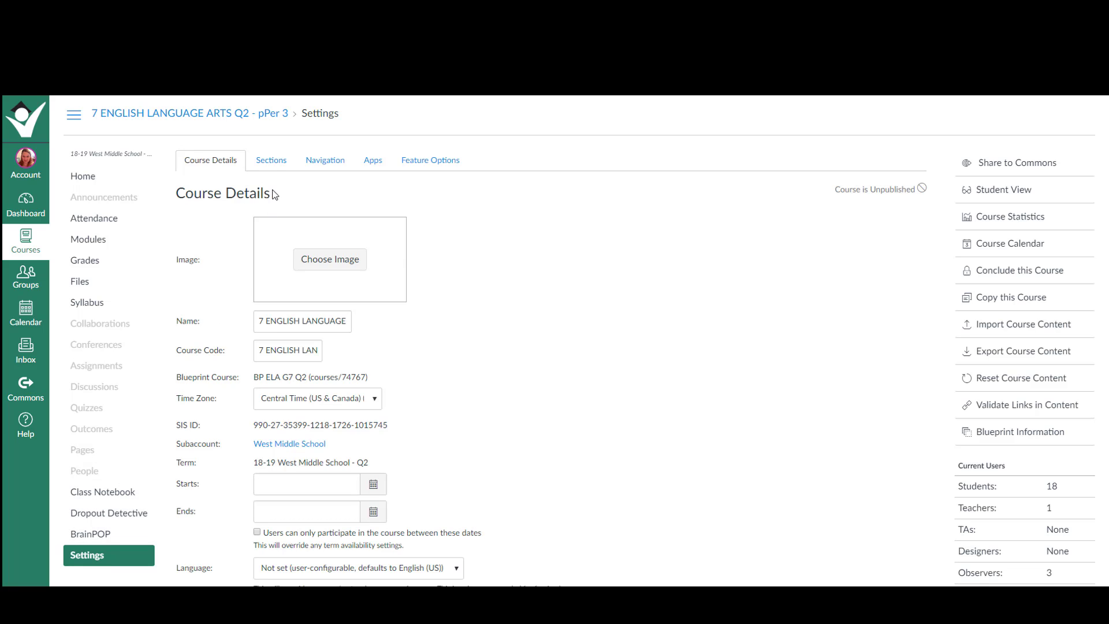
click(273, 163)
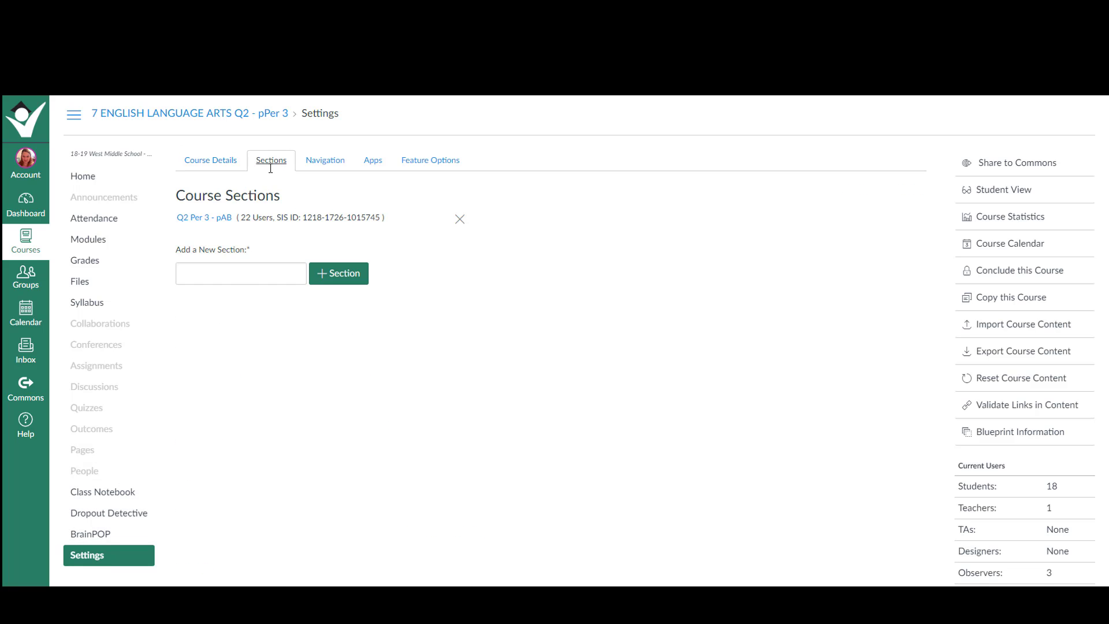
click(213, 225)
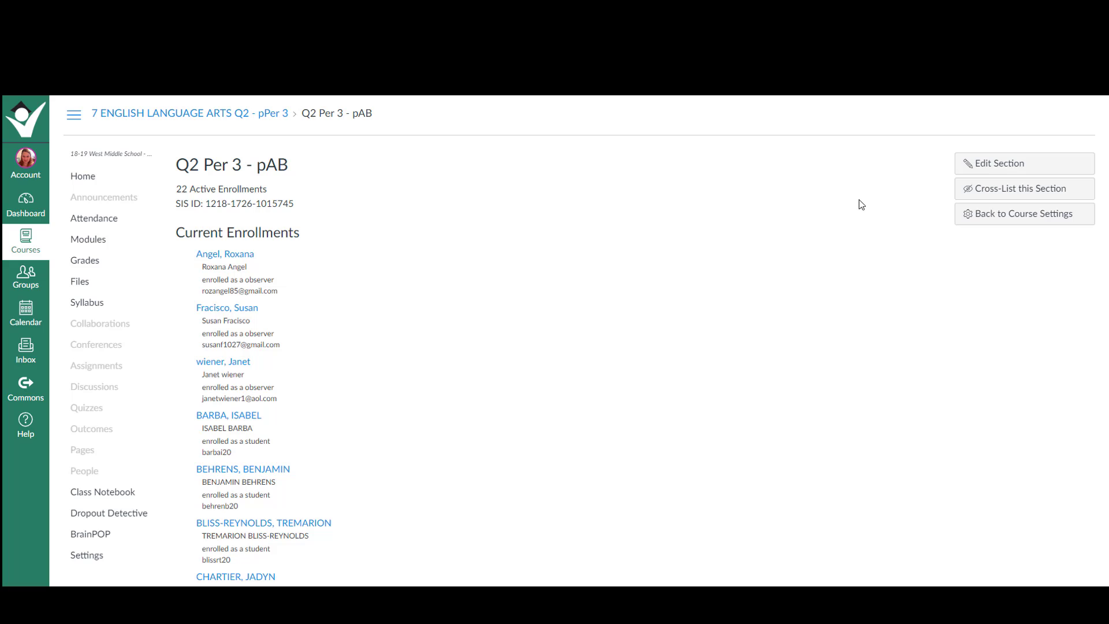
Step: Paste course ID 61040 into the Cross-List form and confirm cross-listing Q2 Per 3 - pAB
click(985, 196)
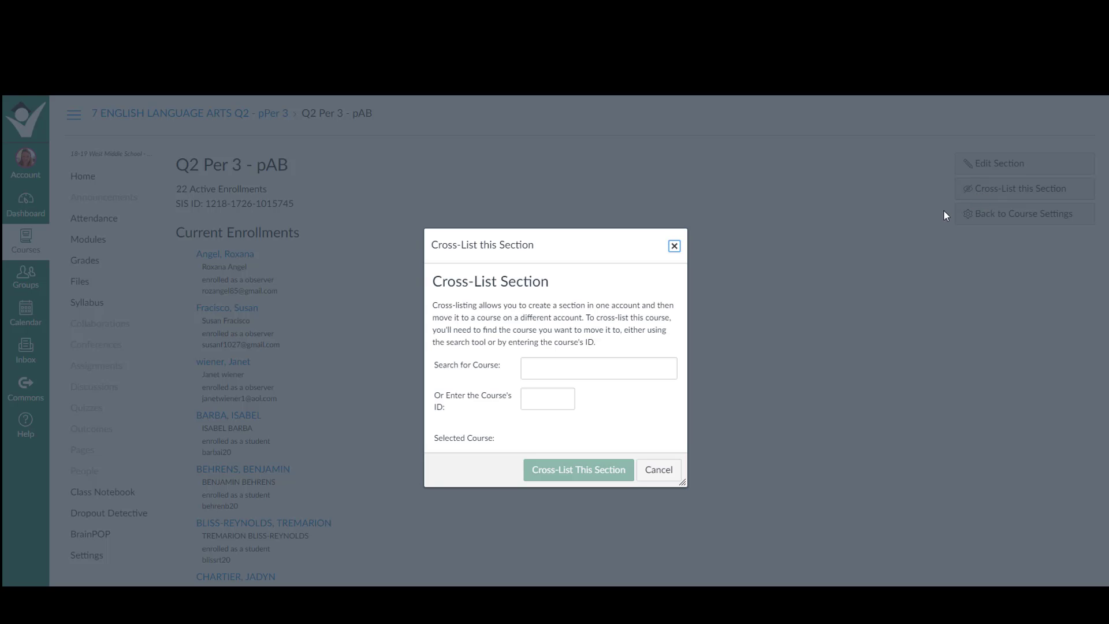
click(556, 397)
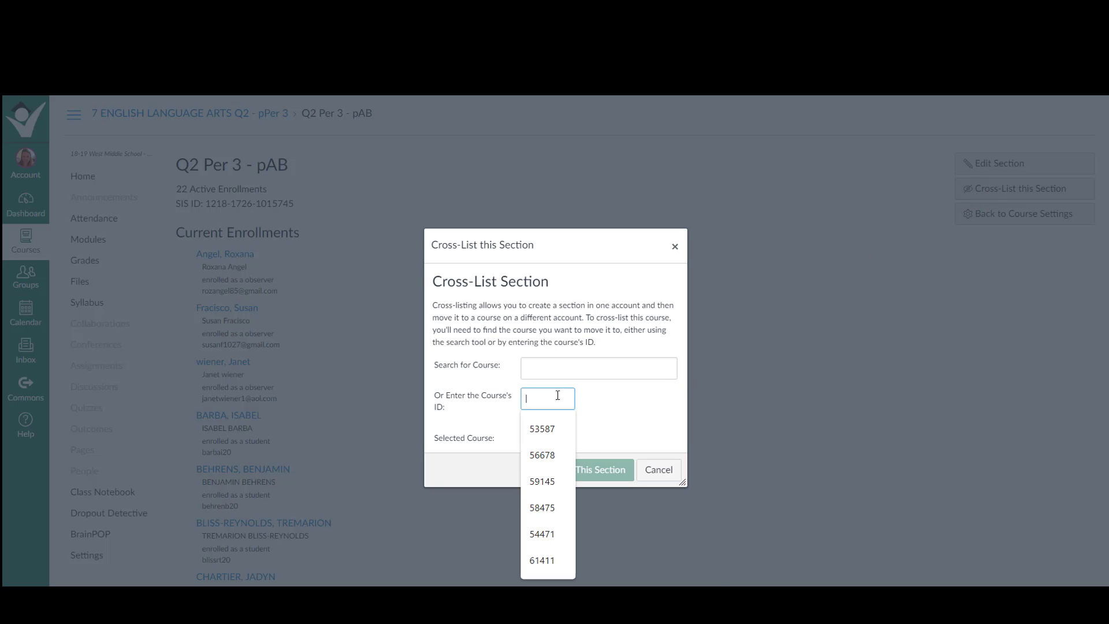
right_click(558, 398)
click(581, 483)
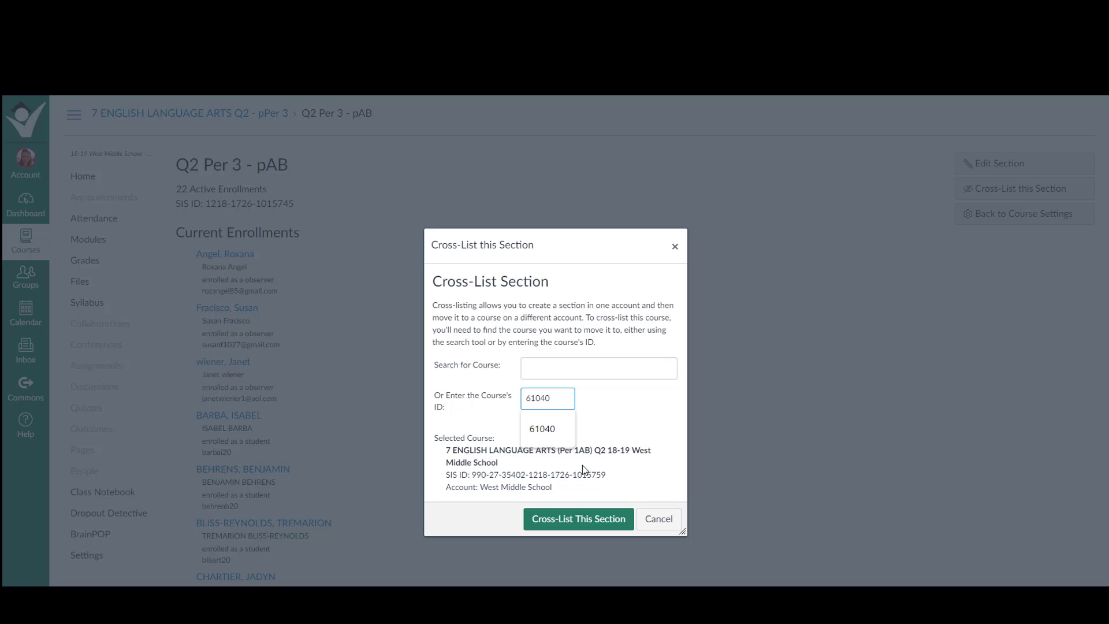
click(616, 525)
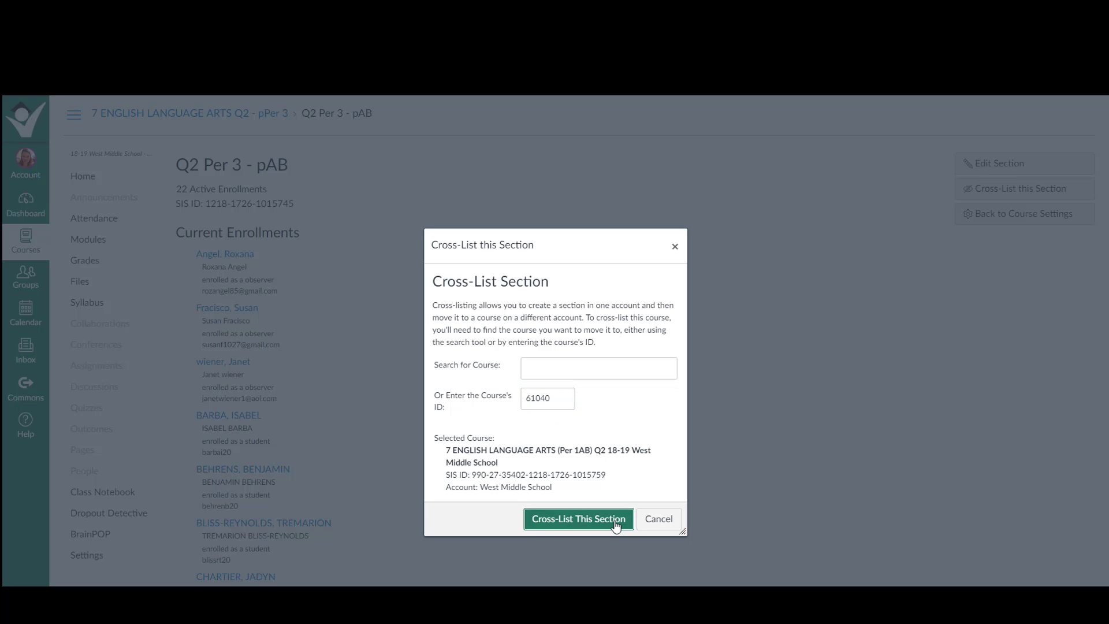
click(616, 524)
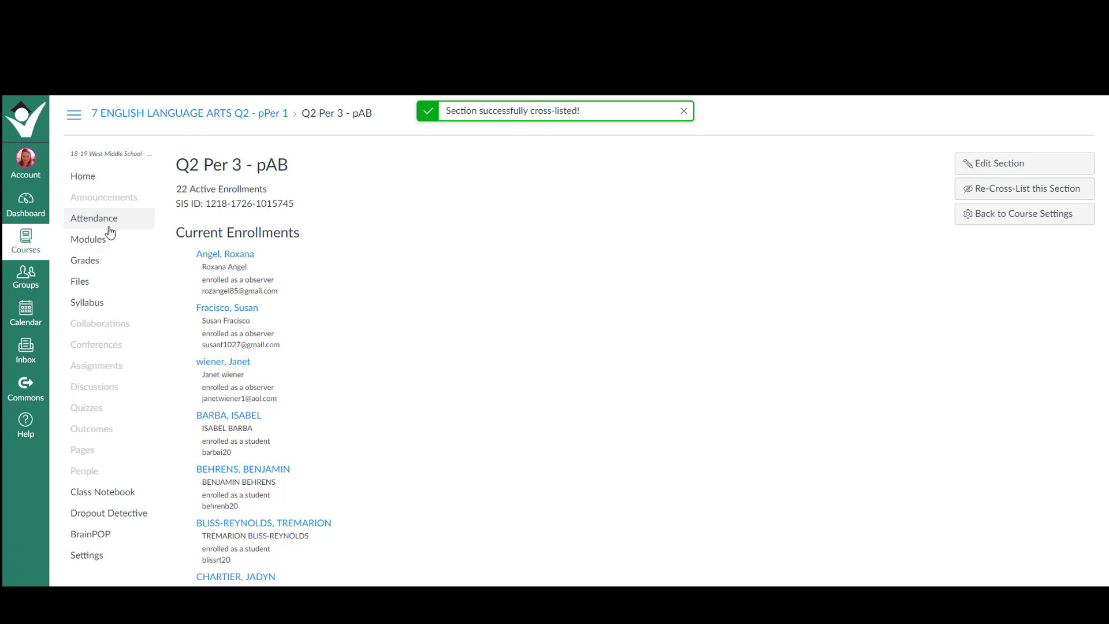
Step: From the Dashboard, open the other pPer 3 course's Q2 Per 3 - pAB section under Settings > Sections
click(19, 217)
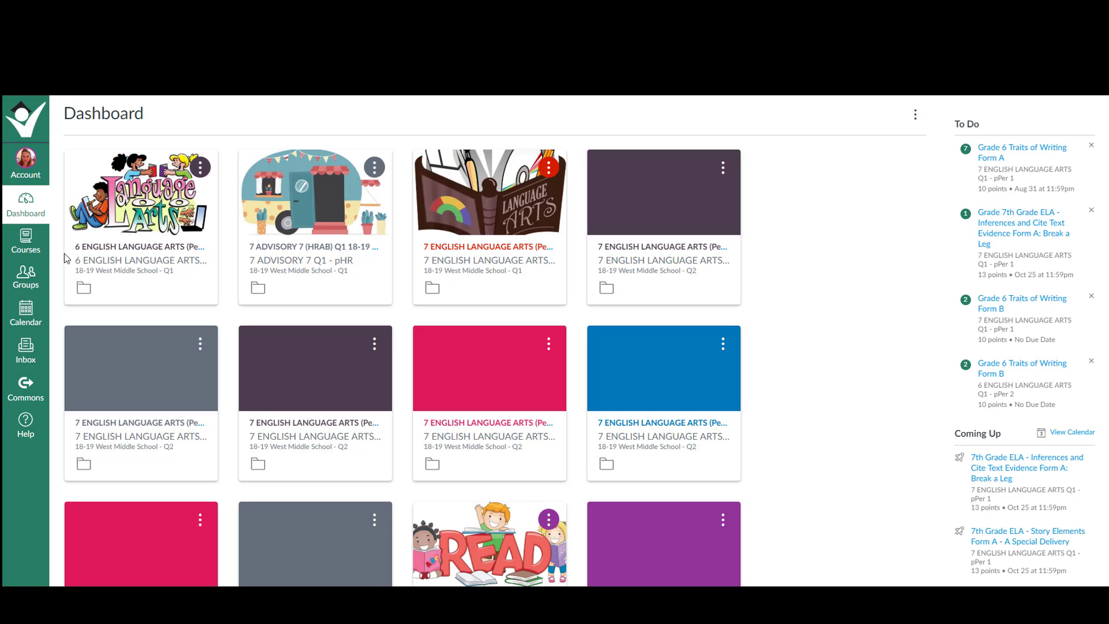
click(171, 456)
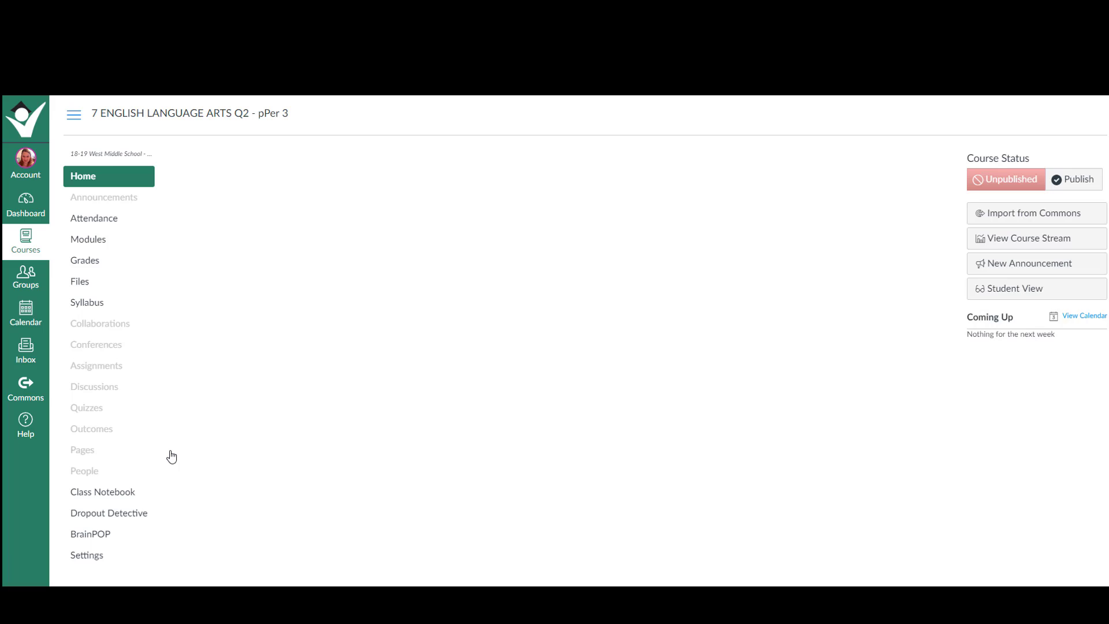
click(80, 563)
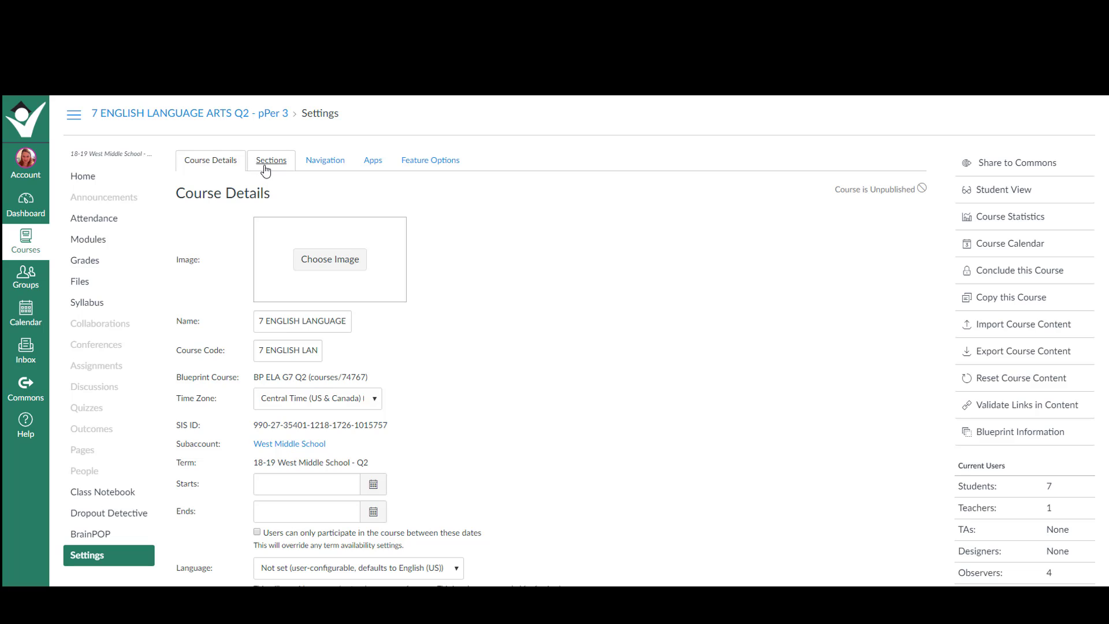
click(260, 172)
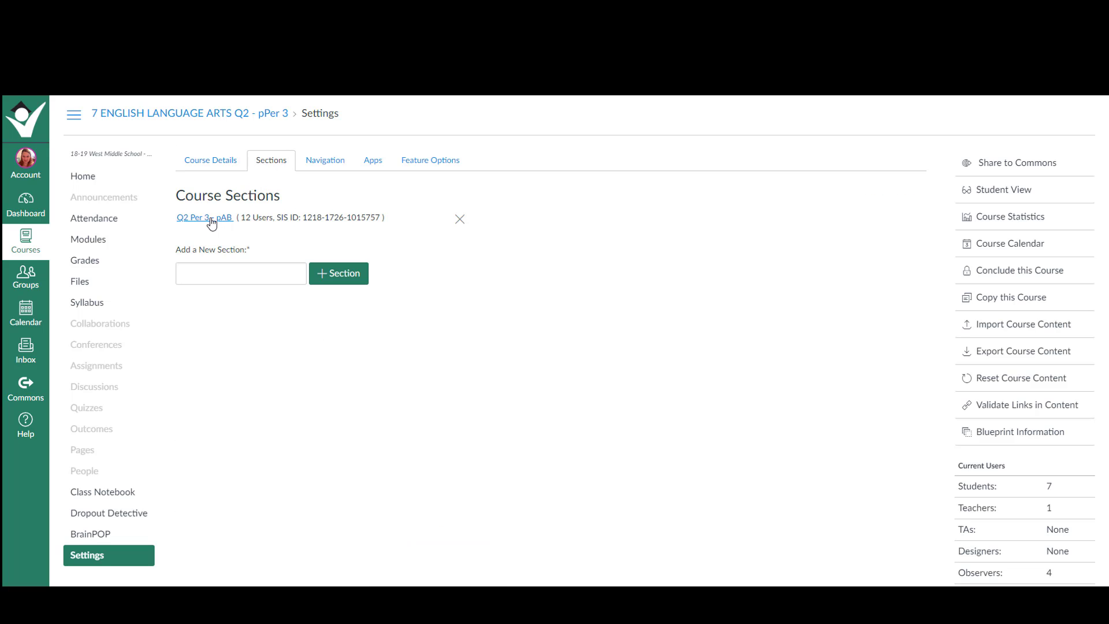
click(210, 218)
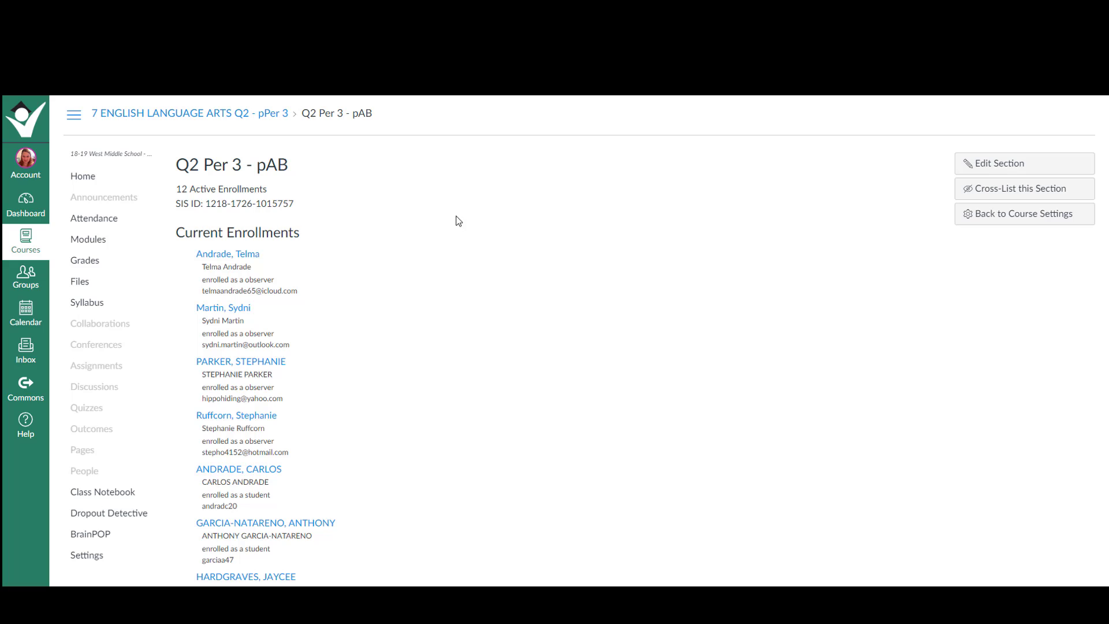
Step: Paste and accept course ID 61040 in the Cross-List form, then confirm the cross-listing
click(976, 198)
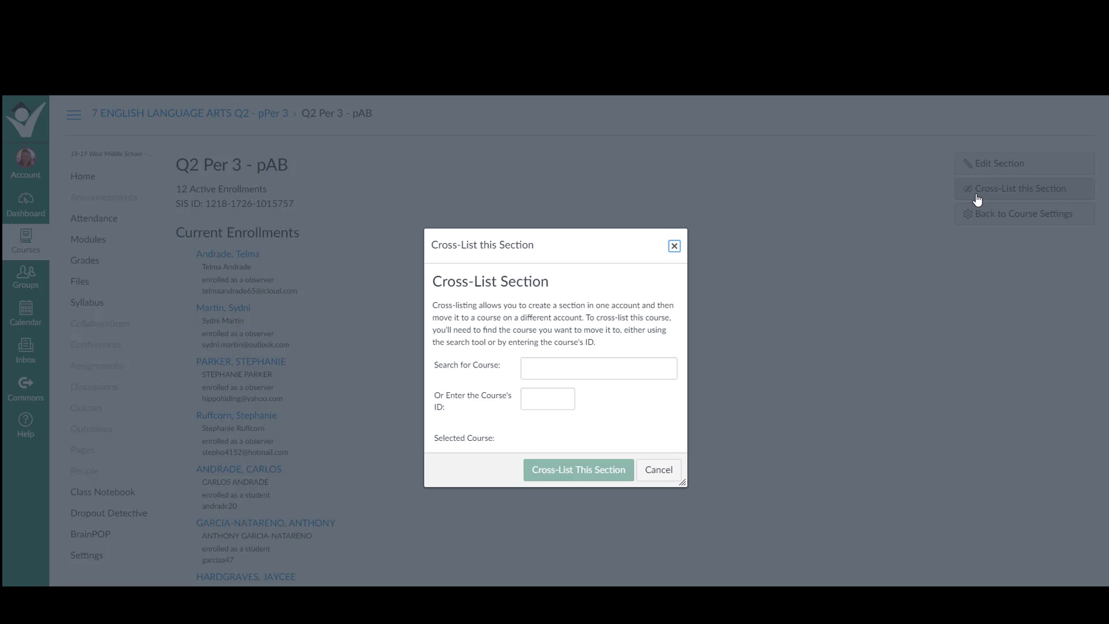
click(563, 399)
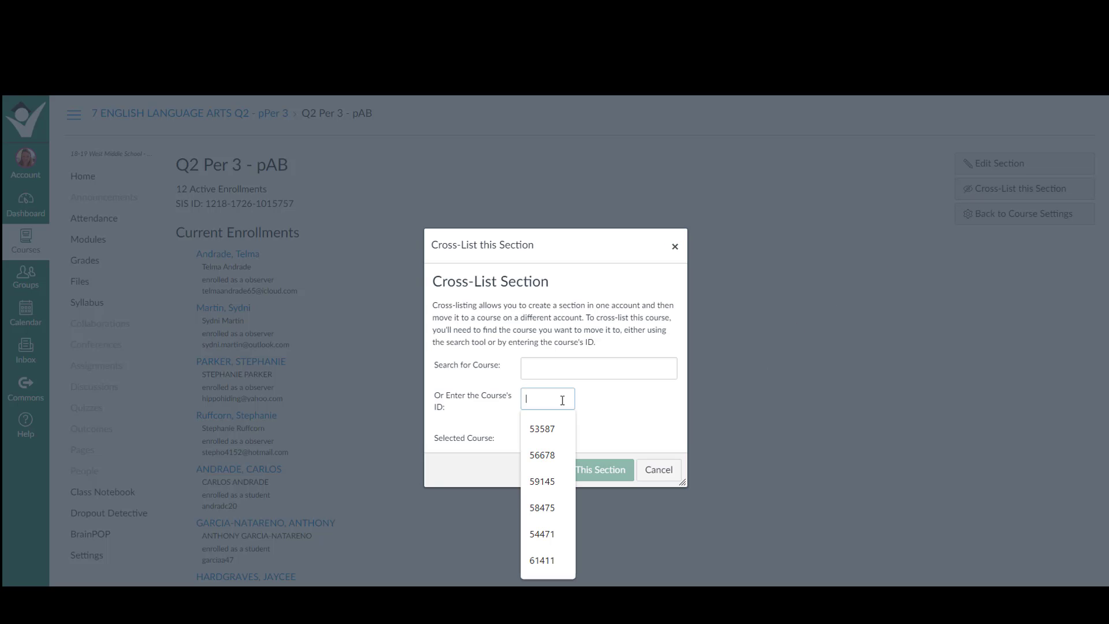
right_click(562, 399)
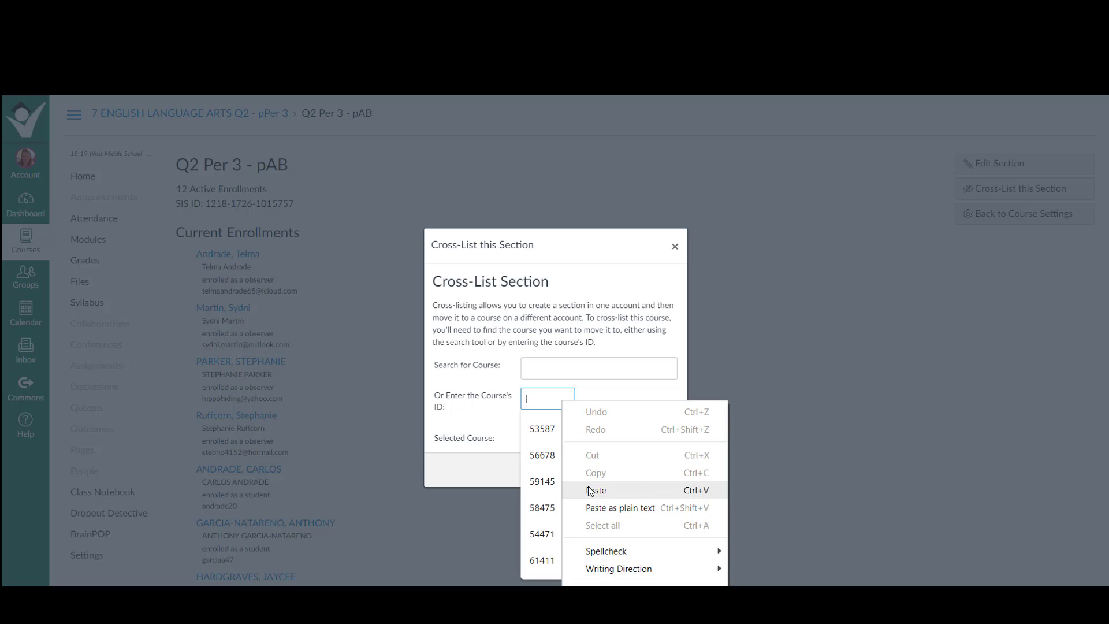
click(589, 490)
click(574, 425)
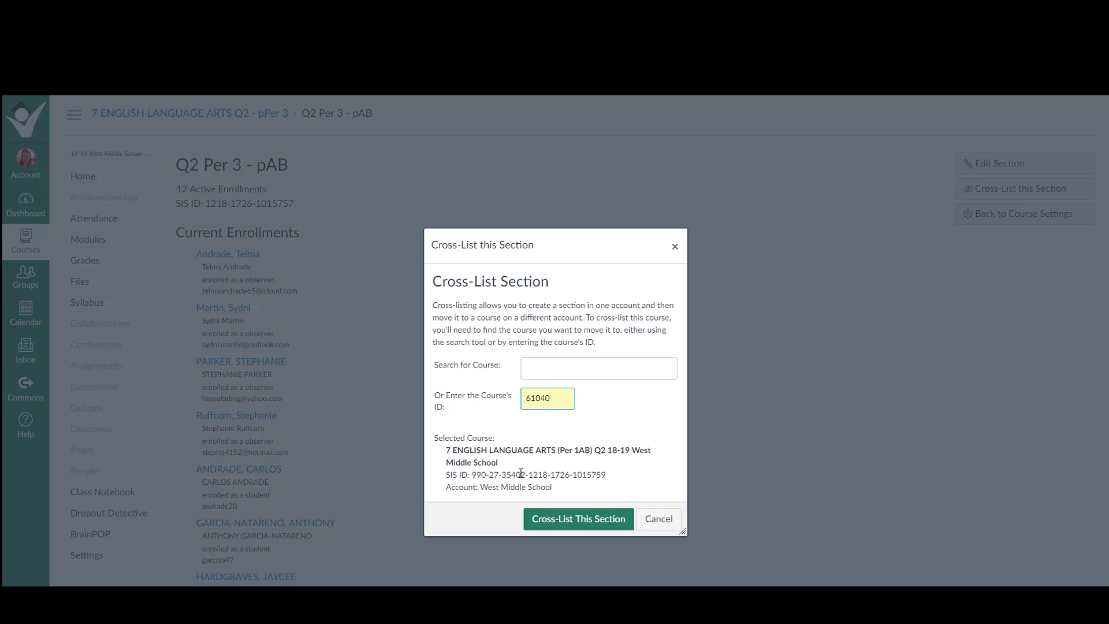
click(567, 526)
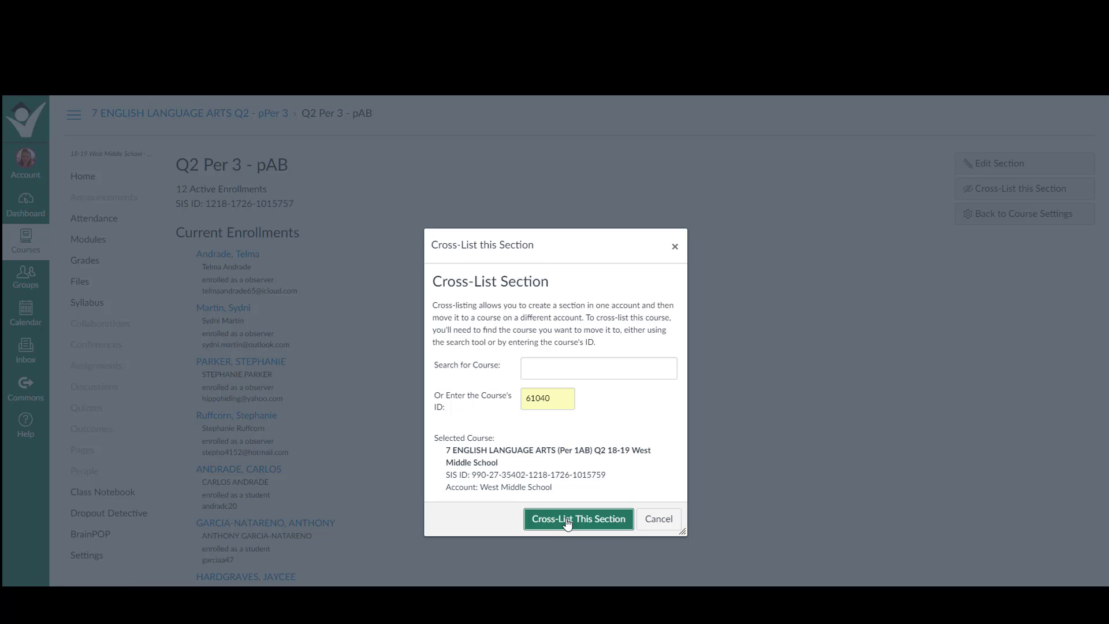